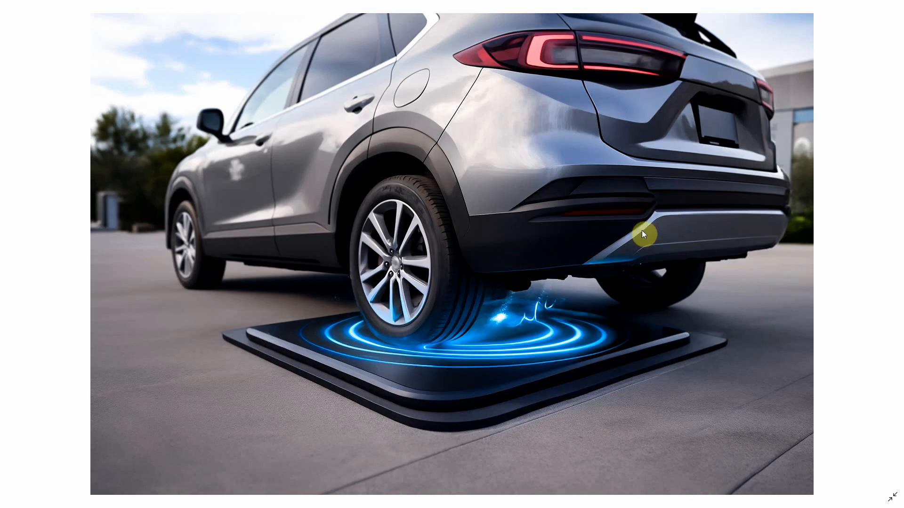
{"action": "left_click", "coordinate": [606, 202]}
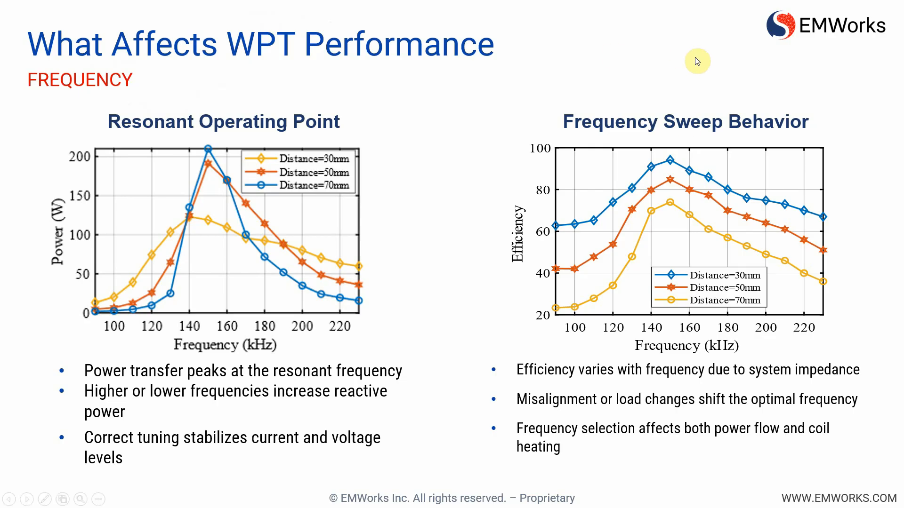
{"action": "left_click", "coordinate": [688, 7]}
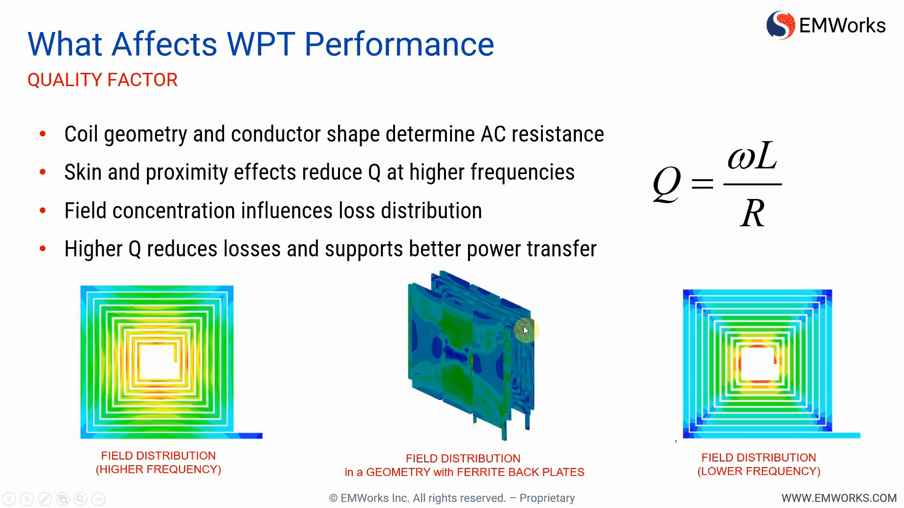
- Switch to EMWORKS and view the magnetic flux density plot of the 2_AC Magnetic_capacitor connected study on both coils
{"action": "key", "text": "alt+Tab"}
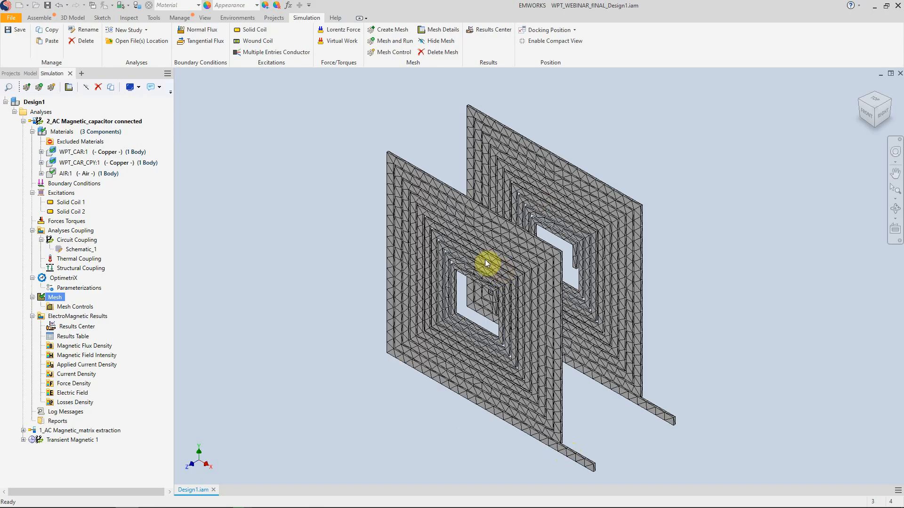
{"action": "left_click", "coordinate": [51, 113]}
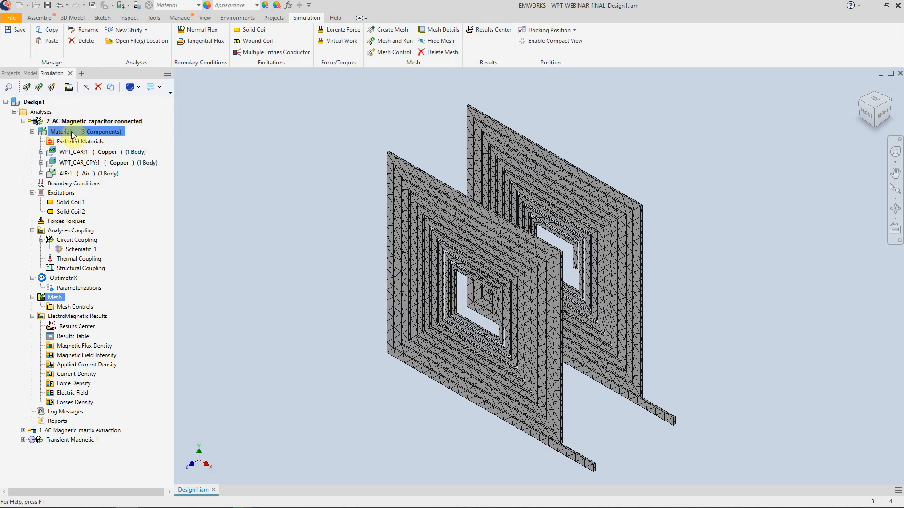
{"action": "left_click", "coordinate": [71, 279]}
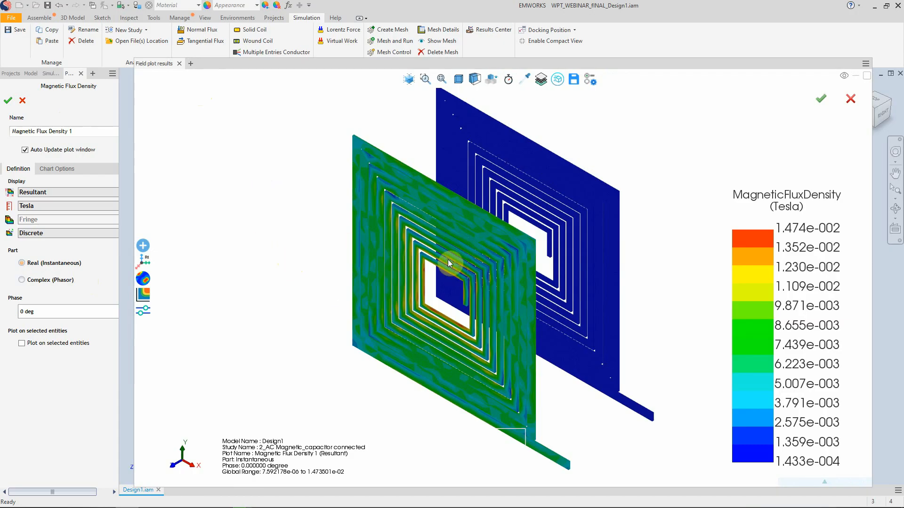
{"action": "middle_click_drag", "start_coordinate": [448, 258], "coordinate": [306, 296]}
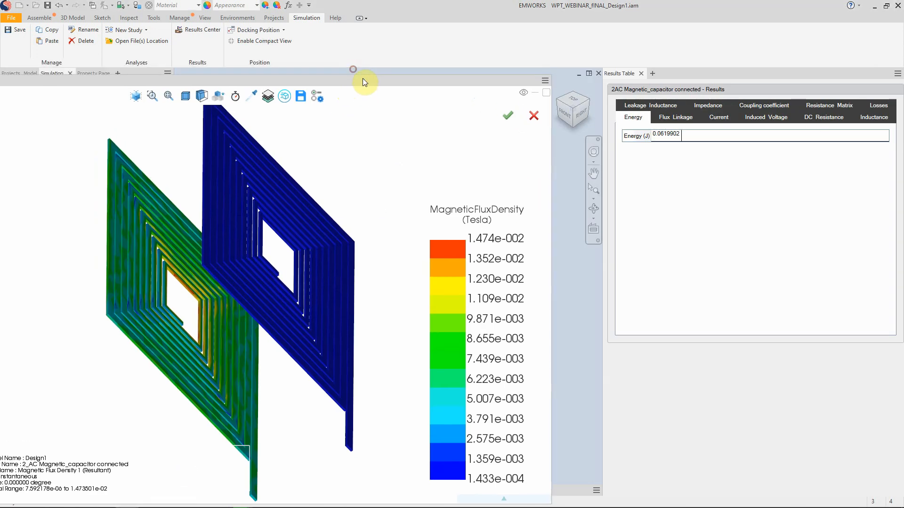
- Review the DC resistance, induced voltage, current and losses in the results table while inspecting the flux density plot from several angles
{"action": "middle_click_drag", "start_coordinate": [284, 216], "coordinate": [475, 192]}
{"action": "left_click", "coordinate": [828, 117]}
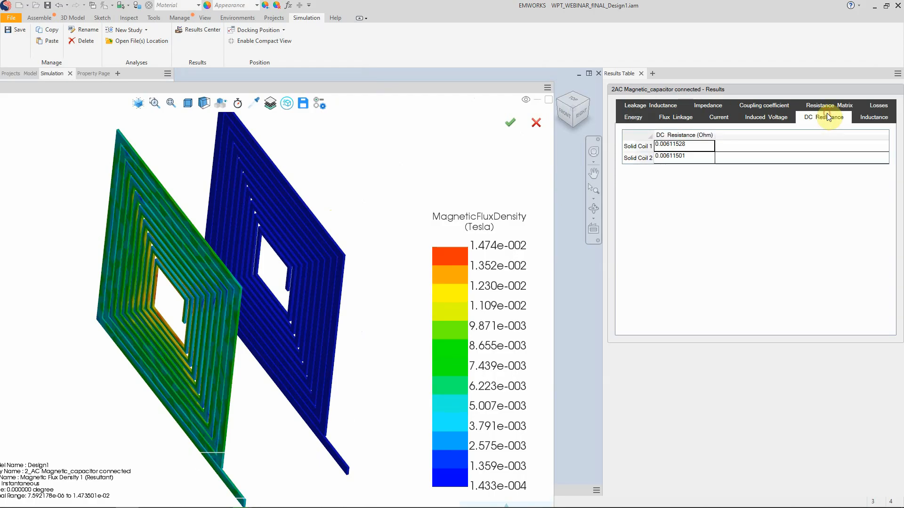
{"action": "left_click", "coordinate": [765, 120]}
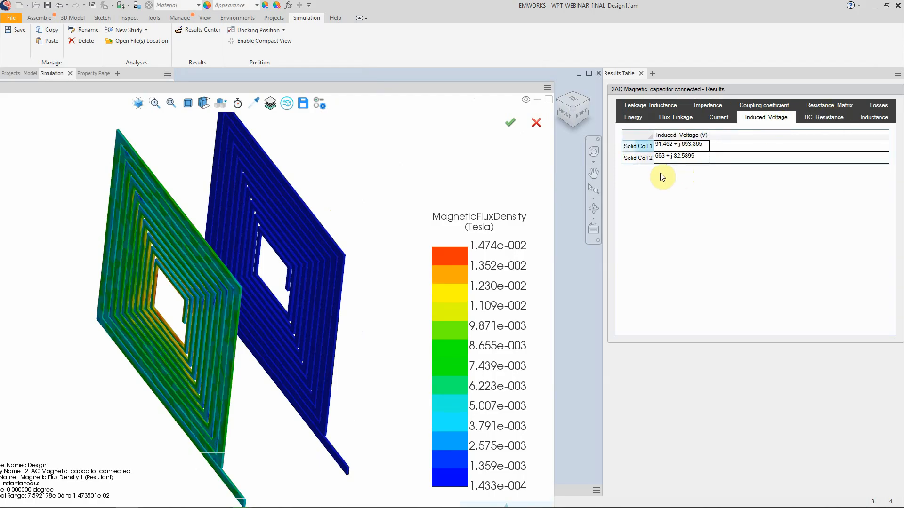
{"action": "left_click", "coordinate": [716, 122]}
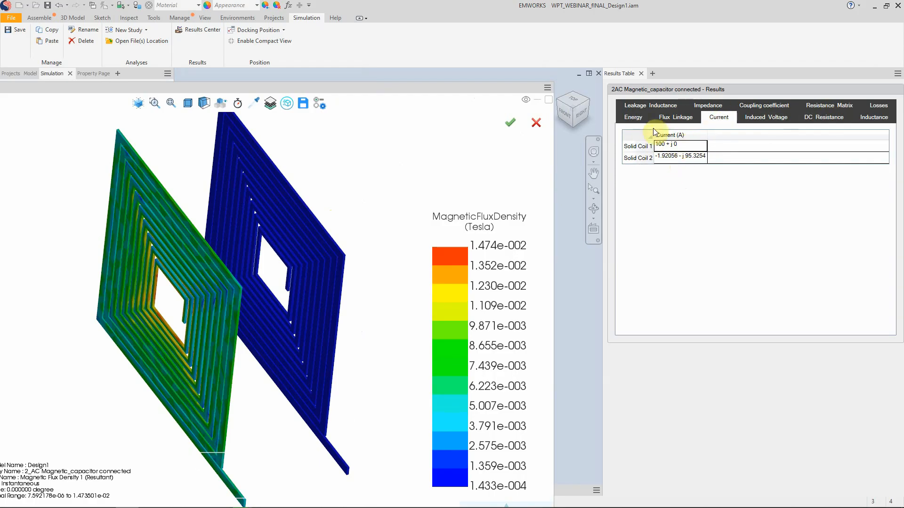
{"action": "left_click", "coordinate": [650, 105]}
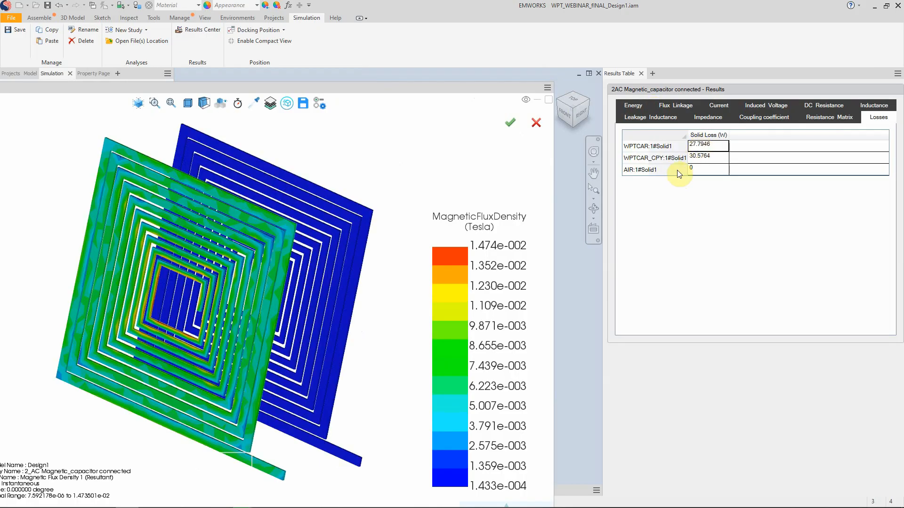
{"action": "left_click_drag", "start_coordinate": [359, 224], "coordinate": [277, 247]}
{"action": "left_click", "coordinate": [656, 117]}
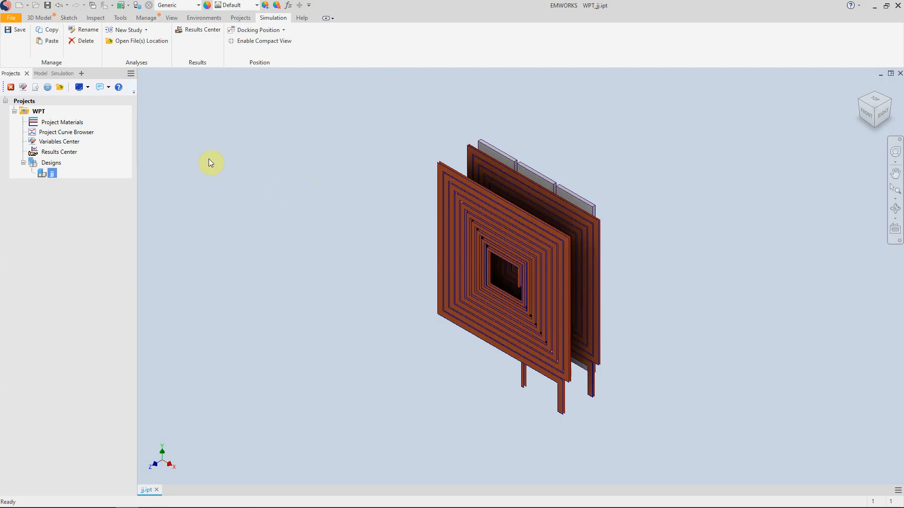
- Check which CAD file formats can be imported as designs in the WPT project, without importing a file
{"action": "left_click", "coordinate": [49, 123]}
{"action": "right_click", "coordinate": [45, 165]}
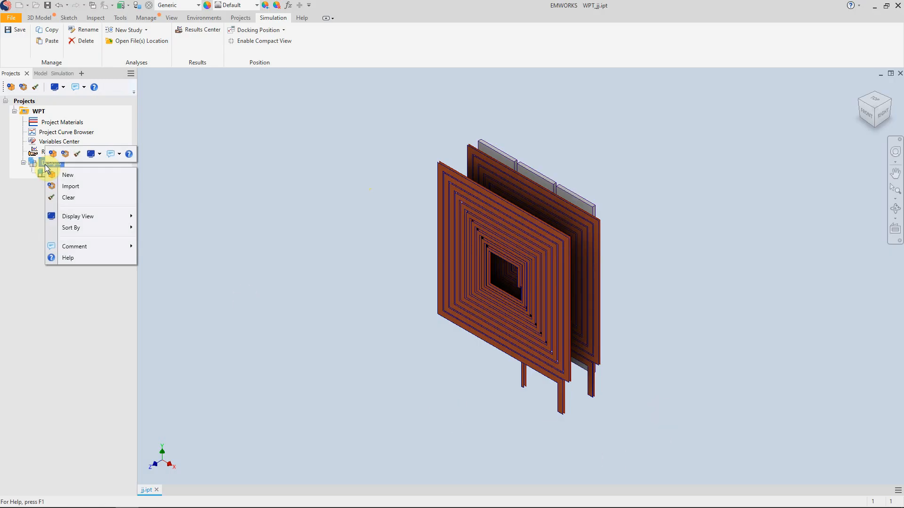
{"action": "left_click", "coordinate": [76, 187]}
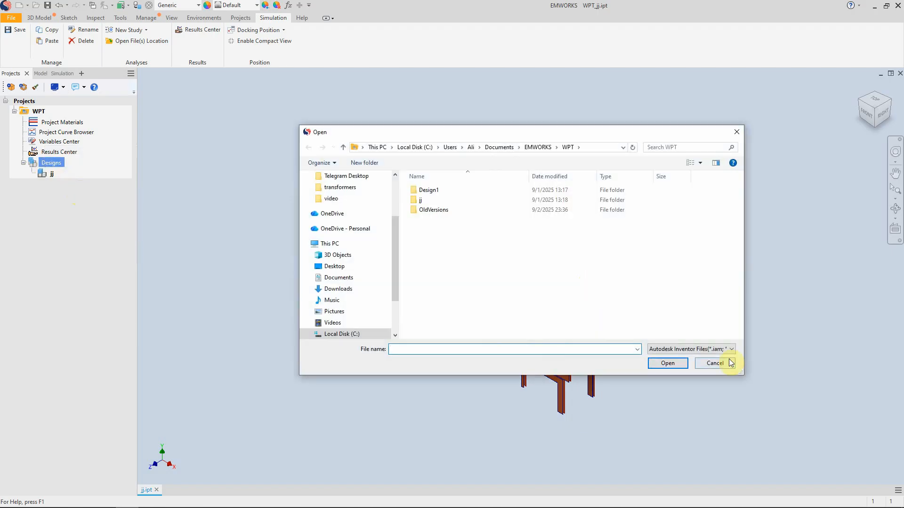
{"action": "left_click", "coordinate": [726, 352]}
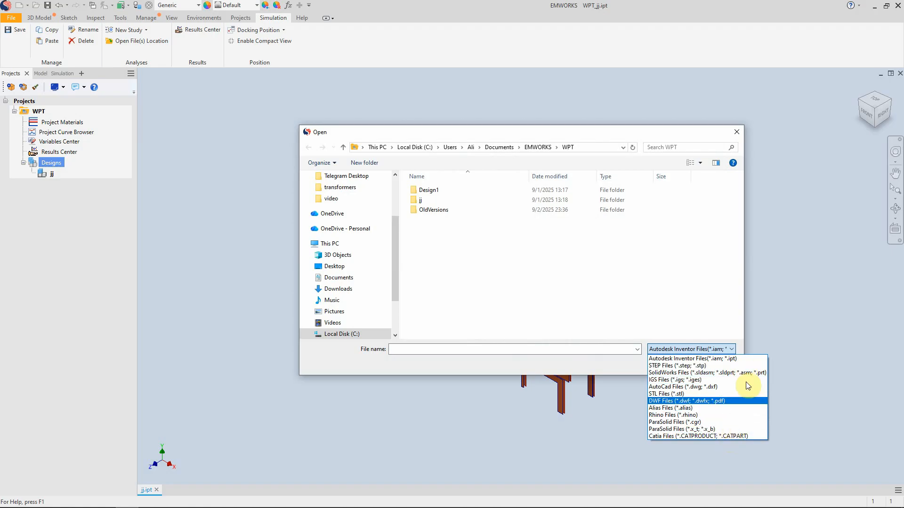
{"action": "left_click", "coordinate": [737, 132]}
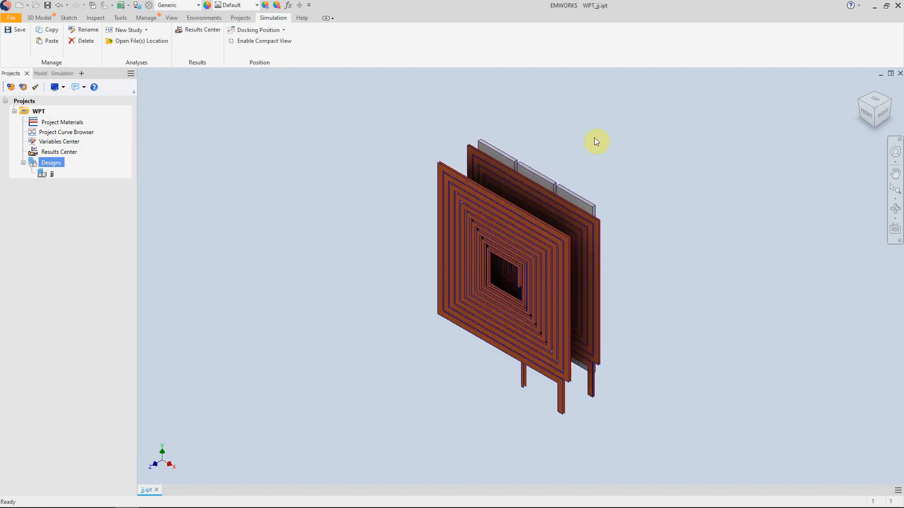
- Sketch a rectangle about 127.7 mm by 45.3 mm on the YZ plane of the jj part, beside the coils
{"action": "left_click", "coordinate": [42, 74]}
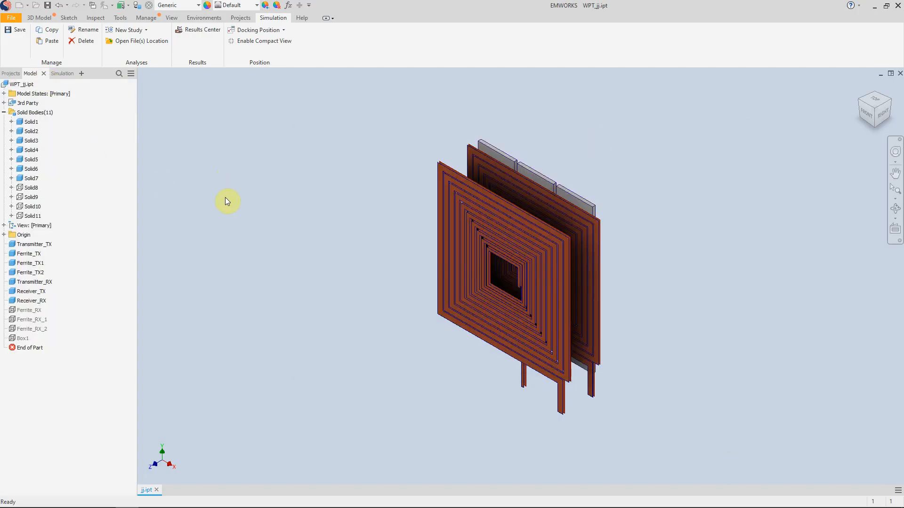
{"action": "left_click", "coordinate": [39, 17]}
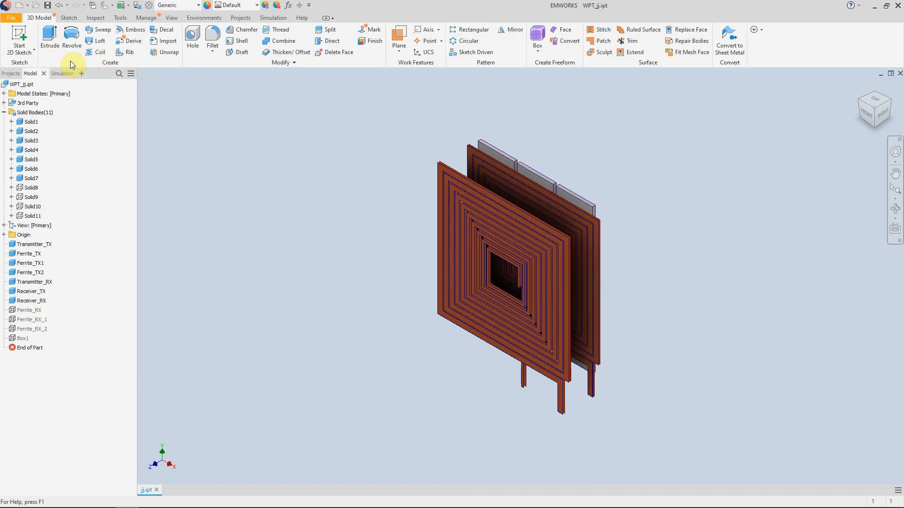
{"action": "left_click", "coordinate": [19, 40]}
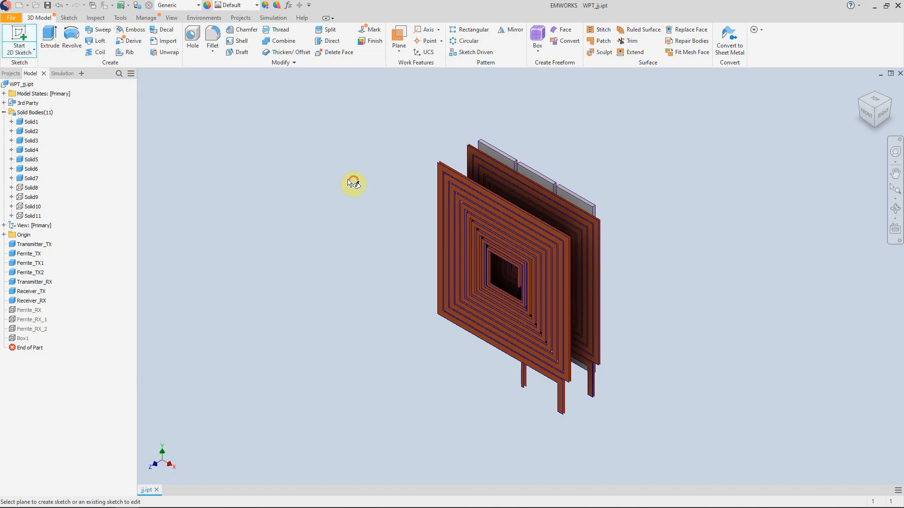
{"action": "left_click", "coordinate": [394, 242]}
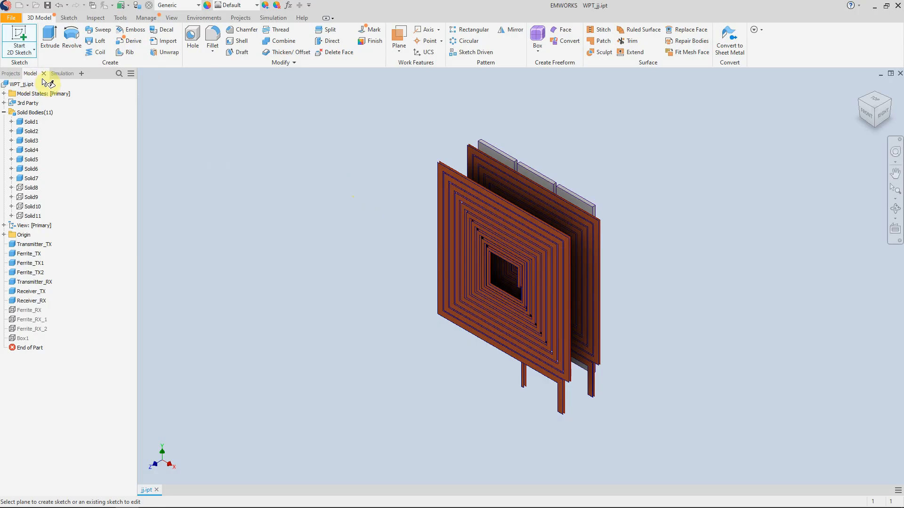
{"action": "left_click", "coordinate": [86, 40]}
{"action": "left_click", "coordinate": [455, 238]}
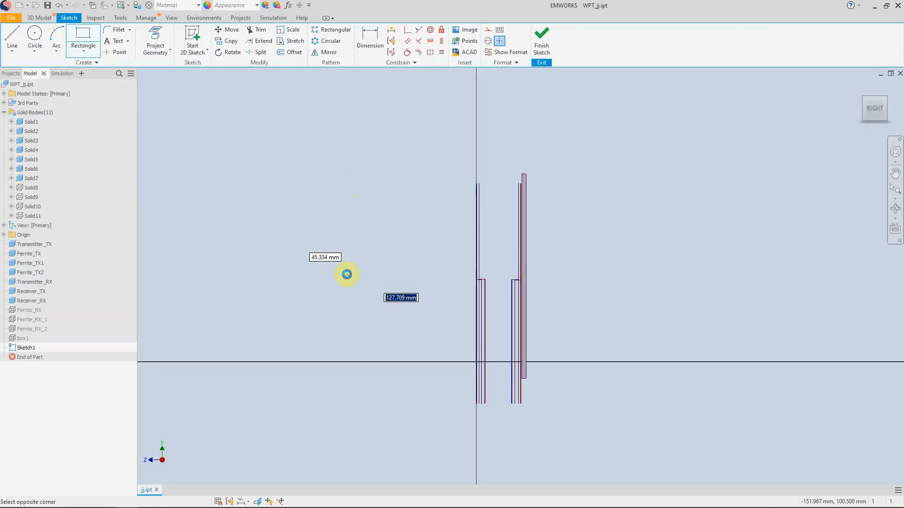
{"action": "left_click", "coordinate": [347, 277]}
- Dimension the height of the sketched rectangle as 45 mm
{"action": "left_click", "coordinate": [82, 55]}
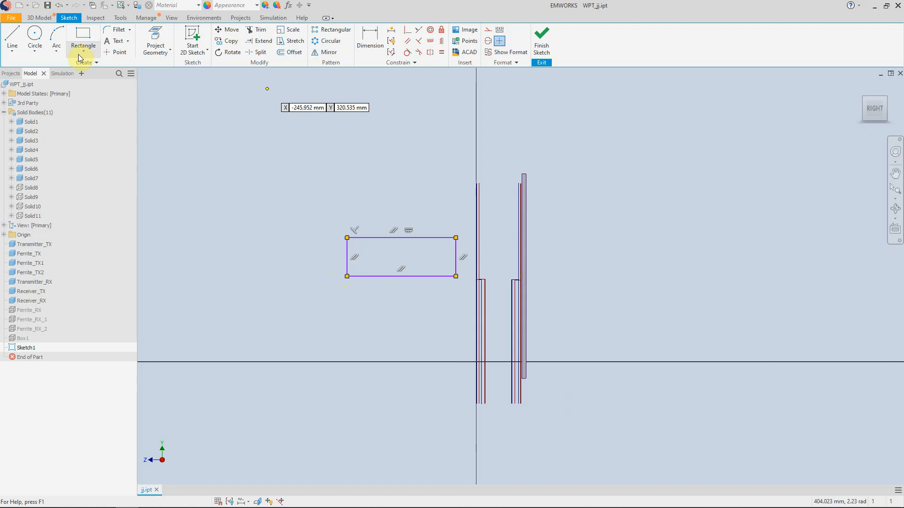
{"action": "left_click", "coordinate": [402, 238]}
{"action": "left_click", "coordinate": [392, 276]}
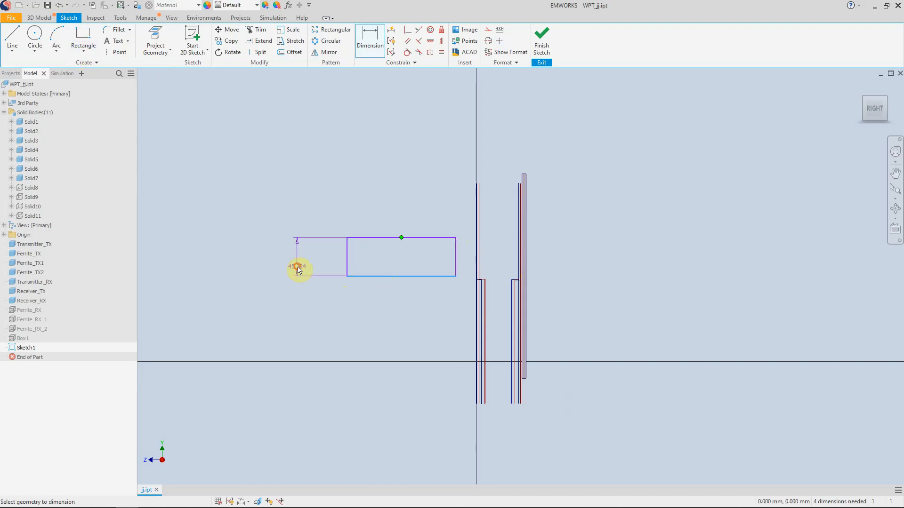
{"action": "left_click", "coordinate": [290, 273]}
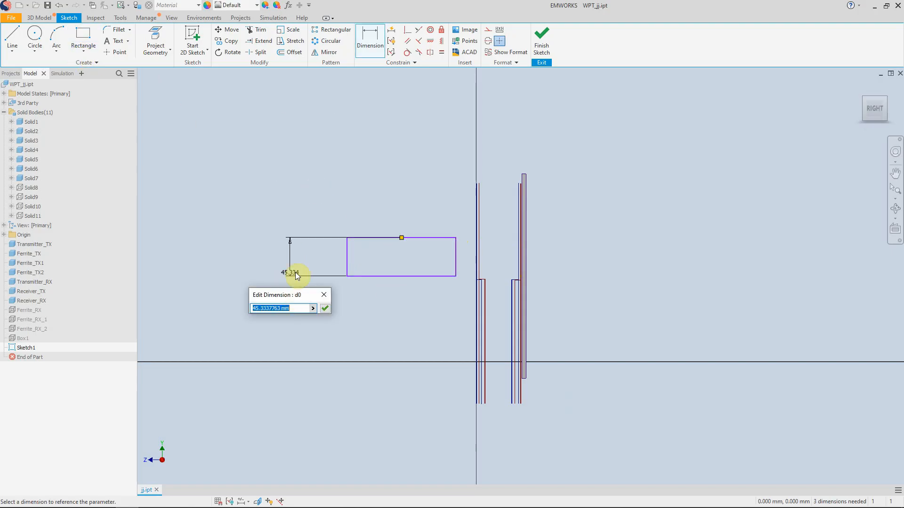
{"action": "type", "text": "45"}
{"action": "key", "text": "Return"}
- Try to revolve the rectangular sketch profile into a solid
{"action": "left_click", "coordinate": [39, 18]}
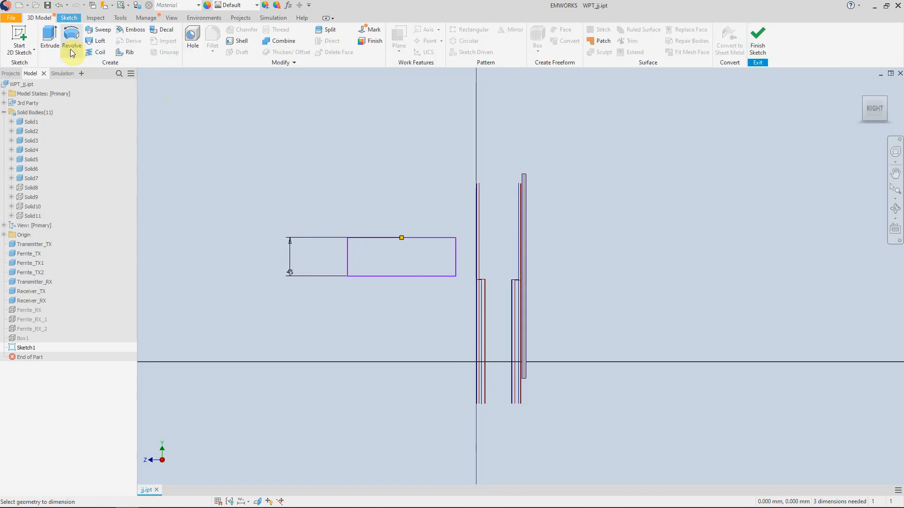
{"action": "left_click", "coordinate": [71, 47]}
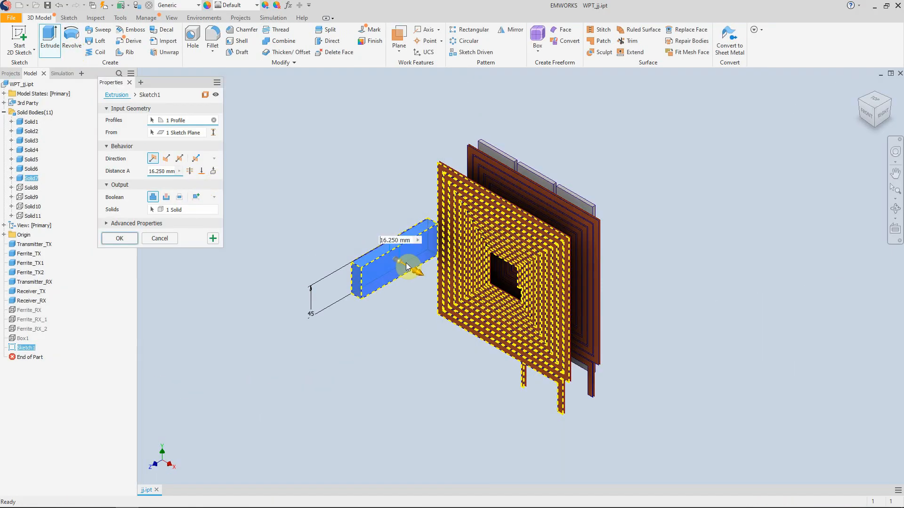
{"action": "left_click_drag", "start_coordinate": [409, 266], "coordinate": [436, 326]}
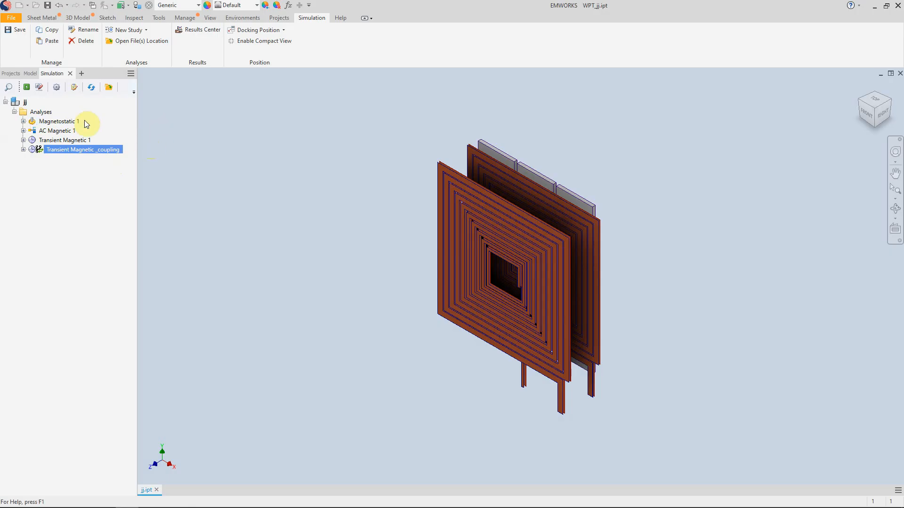
- Check the existing Transient Magnetic _coupling study's time settings and the study types available for new analyses, including Transient Magnetic
{"action": "mouse_move", "coordinate": [106, 151]}
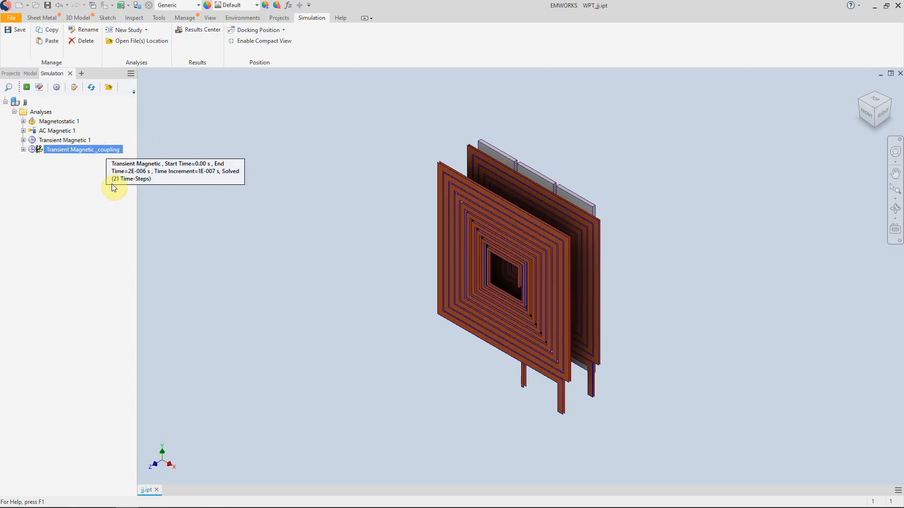
{"action": "right_click", "coordinate": [39, 113]}
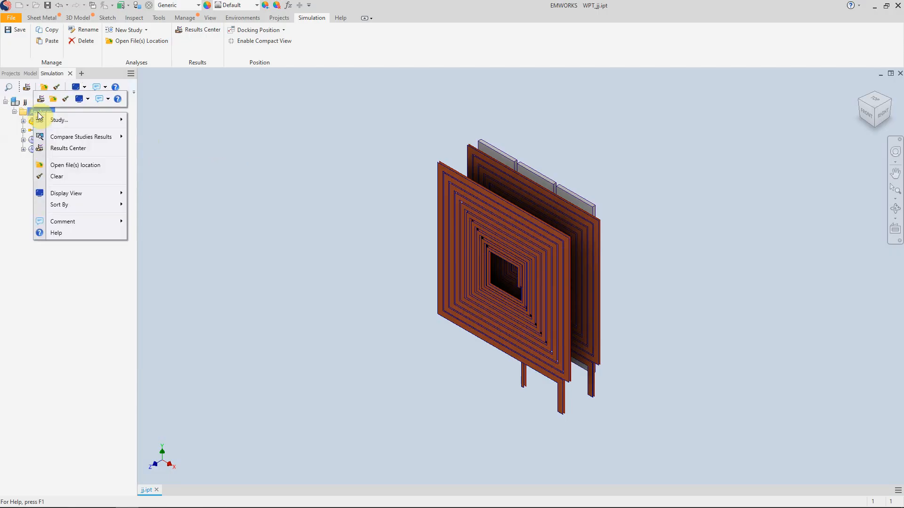
{"action": "mouse_move", "coordinate": [113, 121]}
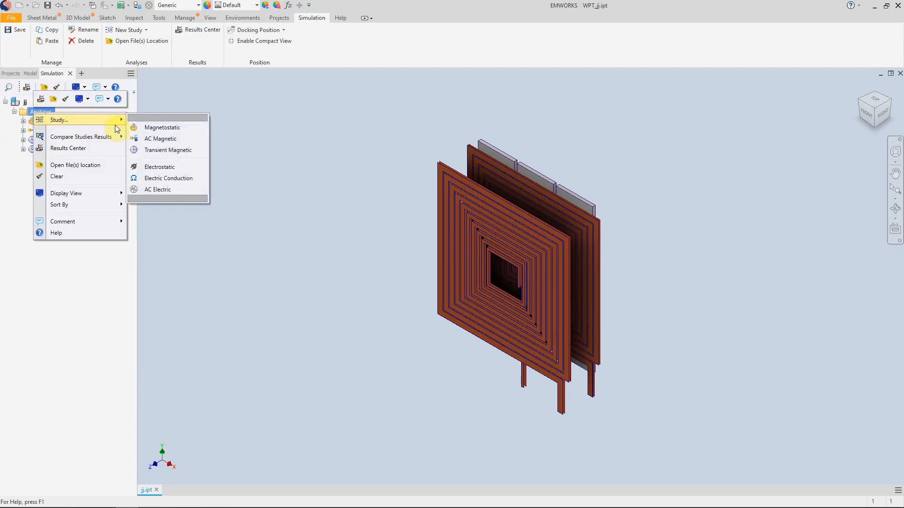
{"action": "left_click", "coordinate": [184, 151]}
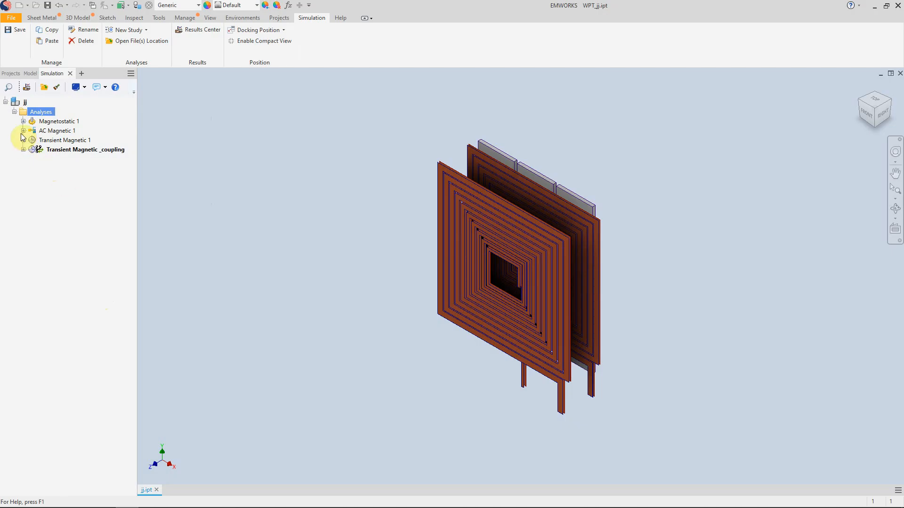
- Expand the AC Magnetic 1 study and collapse its Excitations, Forces Torques, Analyses Coupling, OptimetriX, Mesh and ElectroMagnetic Results groups
{"action": "left_click", "coordinate": [23, 130]}
{"action": "left_click", "coordinate": [75, 143]}
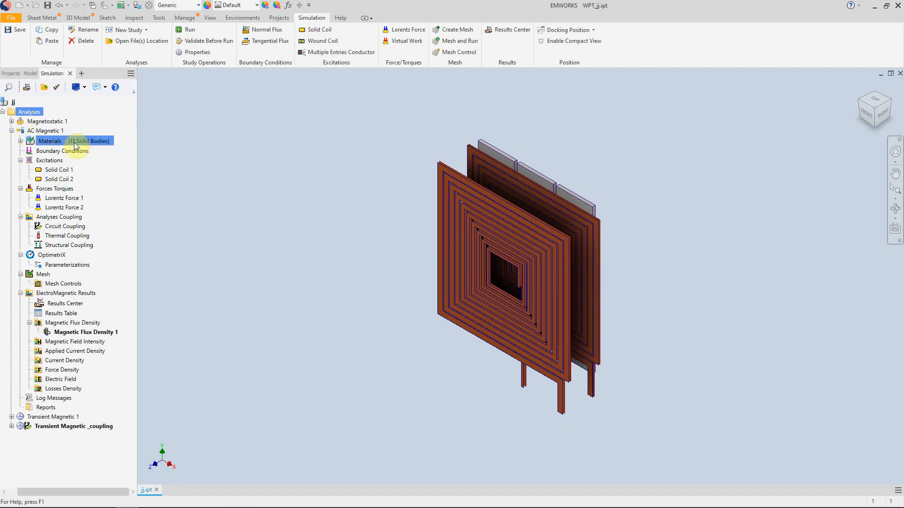
{"action": "left_click", "coordinate": [44, 122]}
{"action": "left_click", "coordinate": [21, 161]}
{"action": "left_click", "coordinate": [21, 170]}
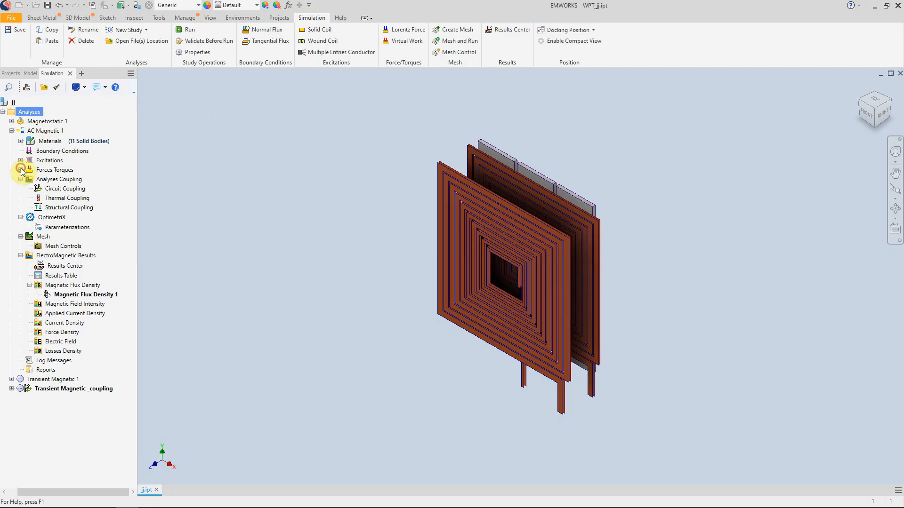
{"action": "left_click", "coordinate": [21, 179]}
{"action": "left_click", "coordinate": [21, 189]}
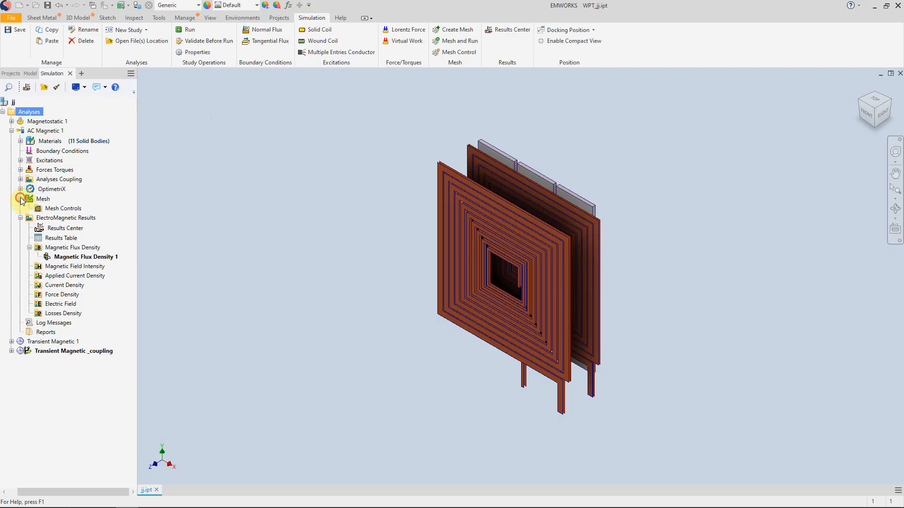
{"action": "left_click", "coordinate": [21, 199]}
{"action": "left_click", "coordinate": [20, 208]}
- Go through the AC Magnetic 1 study's Materials, Excitations, Forces Torques and Analyses Coupling groups and expand OptimetriX to its Parameterizations
{"action": "left_click", "coordinate": [61, 141]}
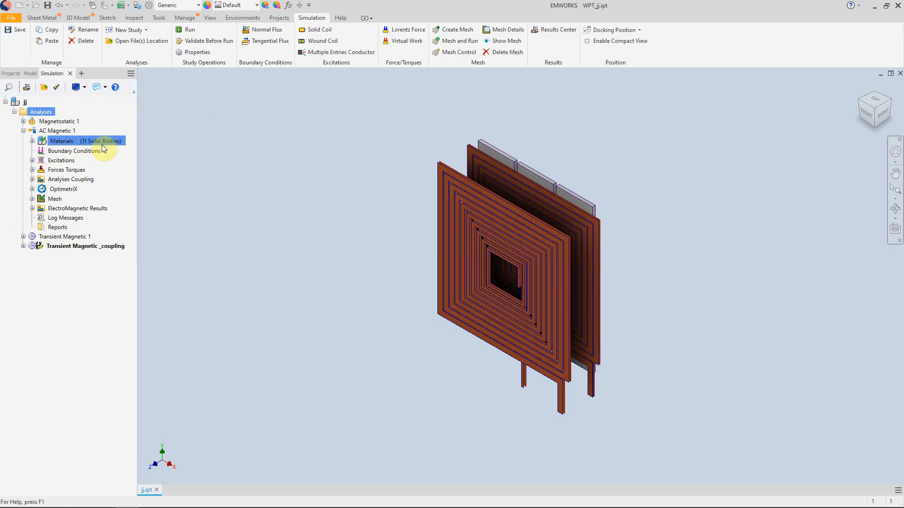
{"action": "left_click", "coordinate": [47, 160]}
{"action": "left_click", "coordinate": [44, 170]}
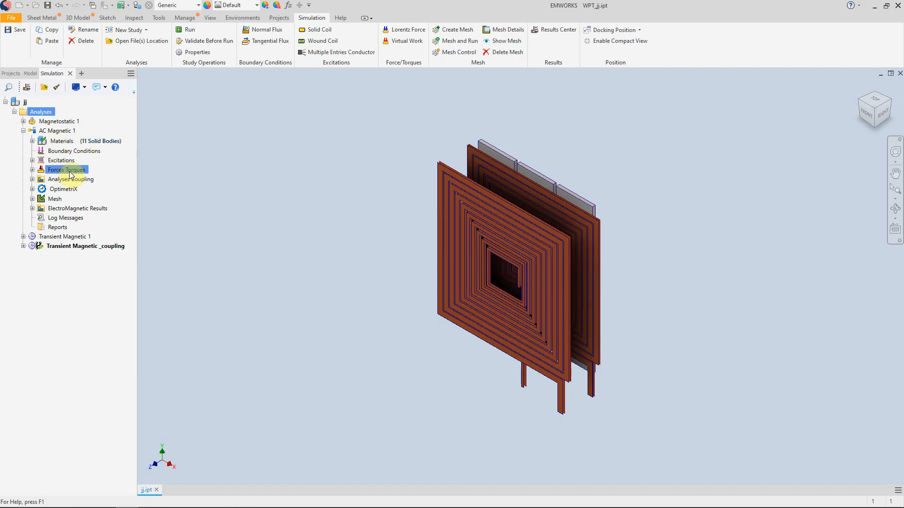
{"action": "left_click", "coordinate": [45, 179]}
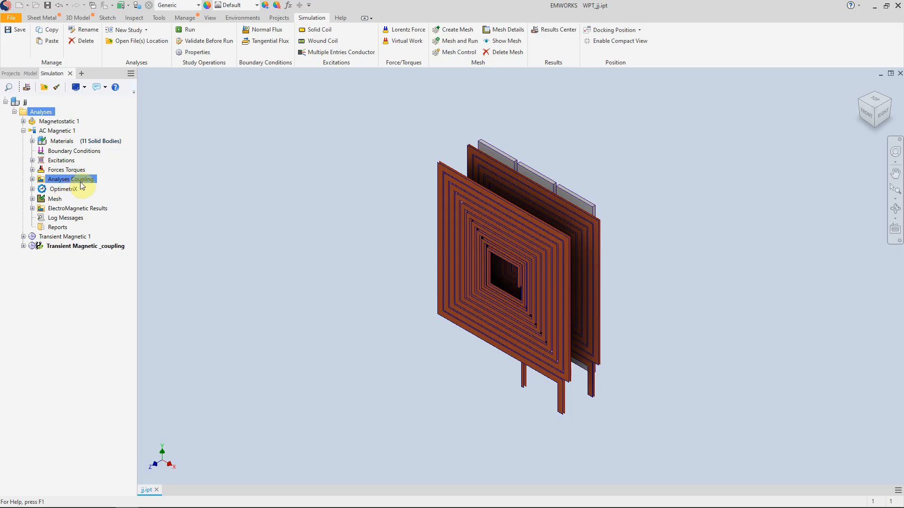
{"action": "left_click", "coordinate": [32, 190]}
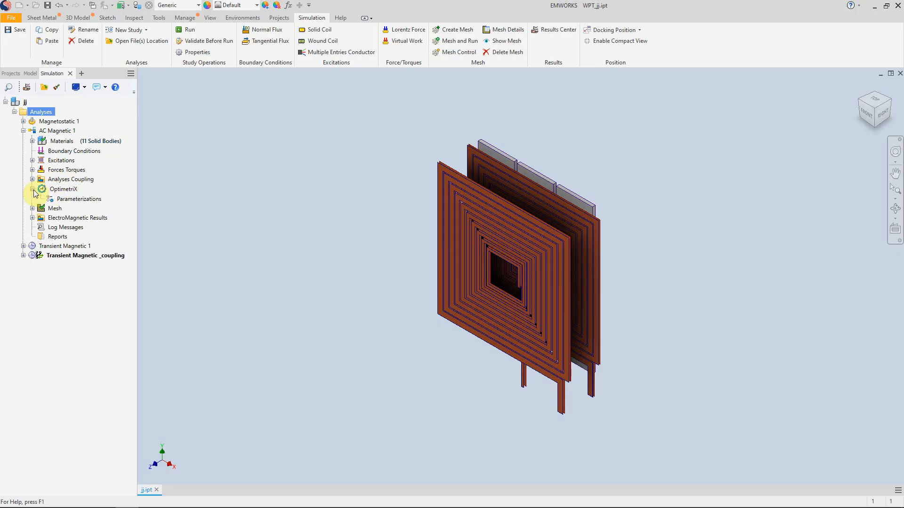
{"action": "left_click", "coordinate": [83, 199]}
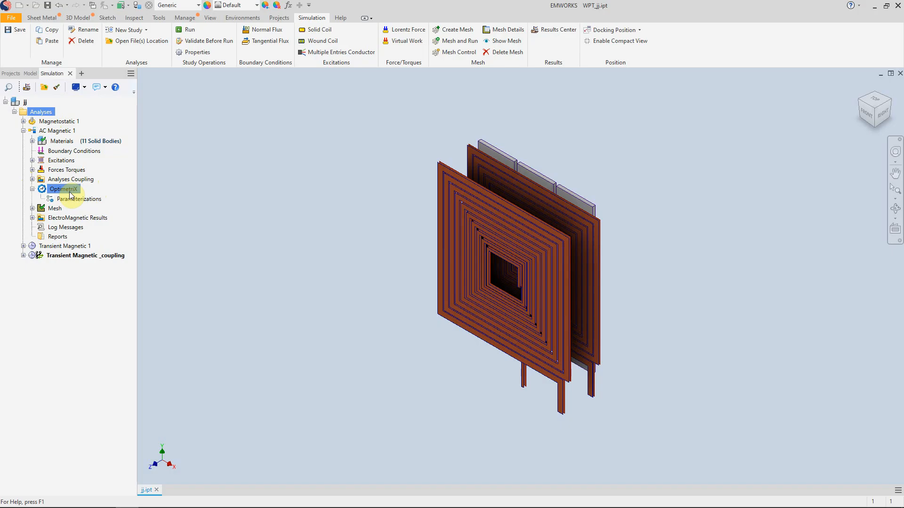
- Check the mesh operations available for the AC Magnetic 1 study
{"action": "left_click", "coordinate": [53, 209]}
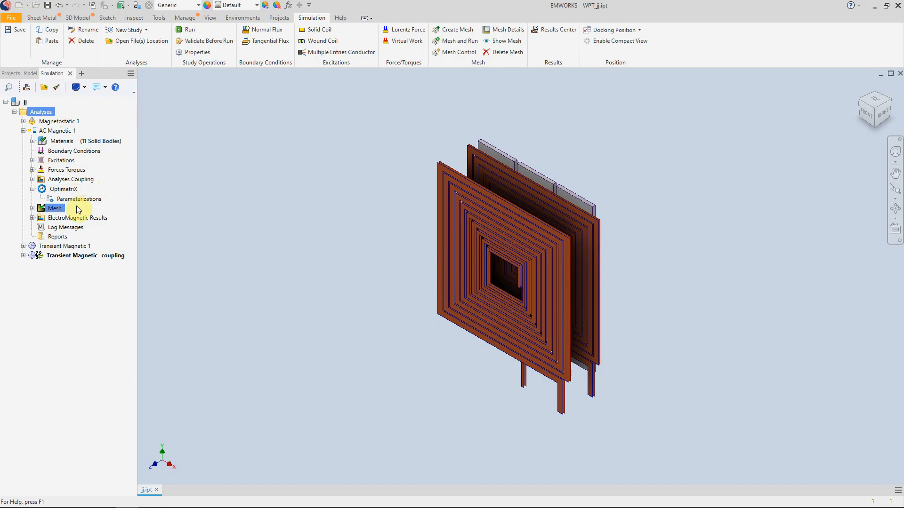
{"action": "right_click", "coordinate": [50, 208]}
{"action": "left_click", "coordinate": [86, 286]}
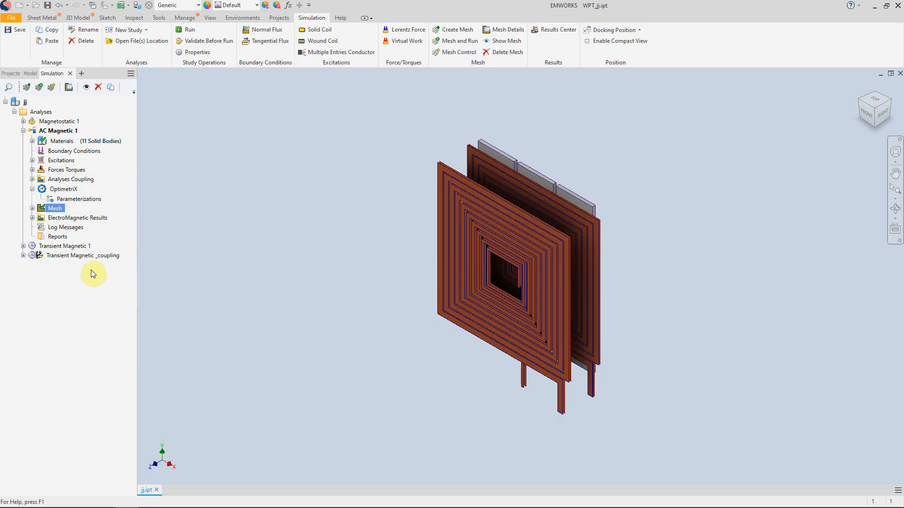
- Expand the AC Magnetic 1 study's Materials and inspect the assignments of the solid bodies, locating Solid8 in the model
{"action": "left_click", "coordinate": [32, 141]}
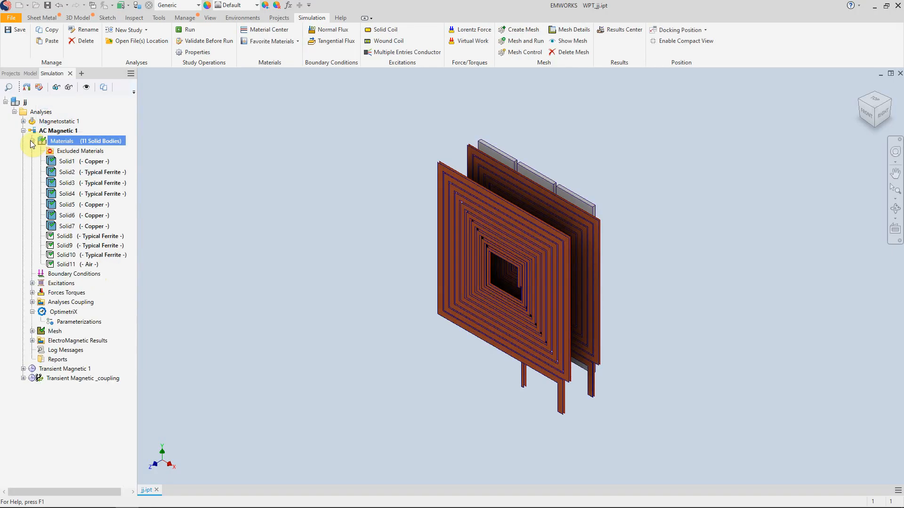
{"action": "left_click", "coordinate": [80, 162]}
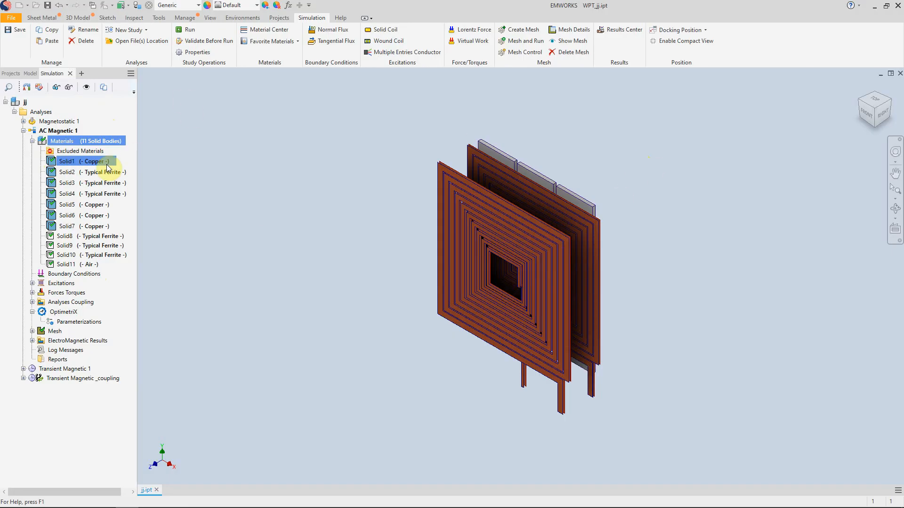
{"action": "left_click", "coordinate": [85, 240]}
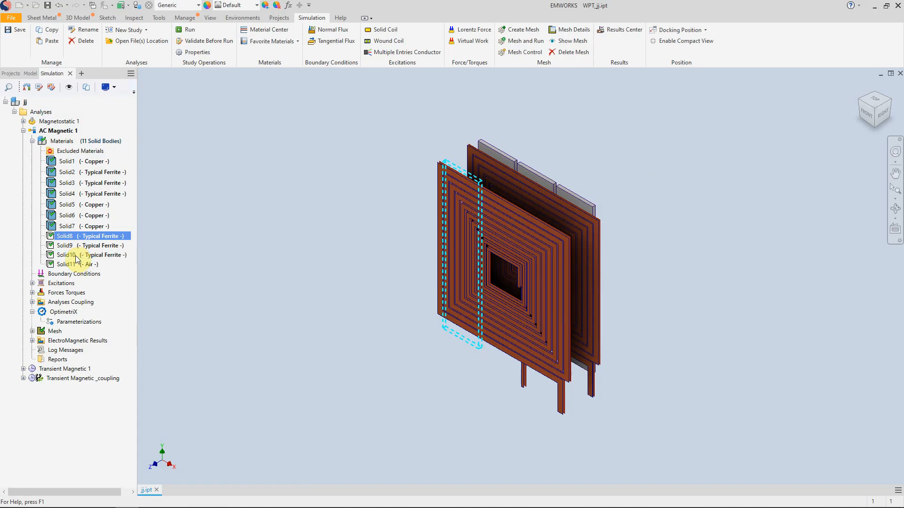
- Open the material replacement for Solid3 and switch the Material Center to DefaultLibrary
{"action": "left_click", "coordinate": [79, 183]}
{"action": "right_click", "coordinate": [79, 187]}
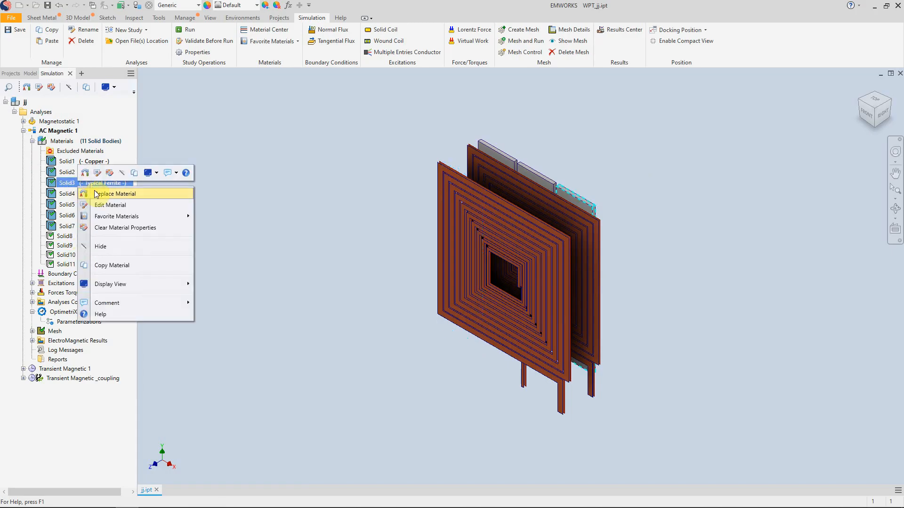
{"action": "left_click", "coordinate": [178, 197]}
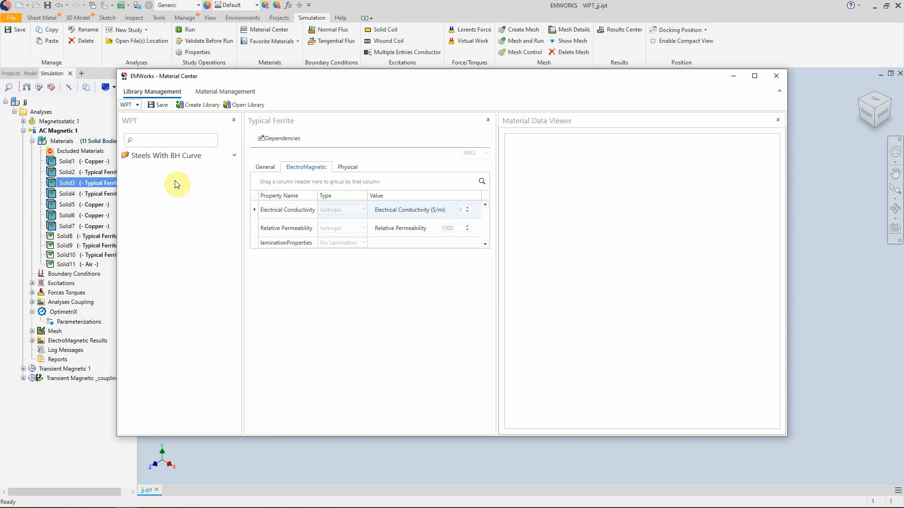
{"action": "left_click", "coordinate": [137, 105]}
{"action": "left_click", "coordinate": [142, 116]}
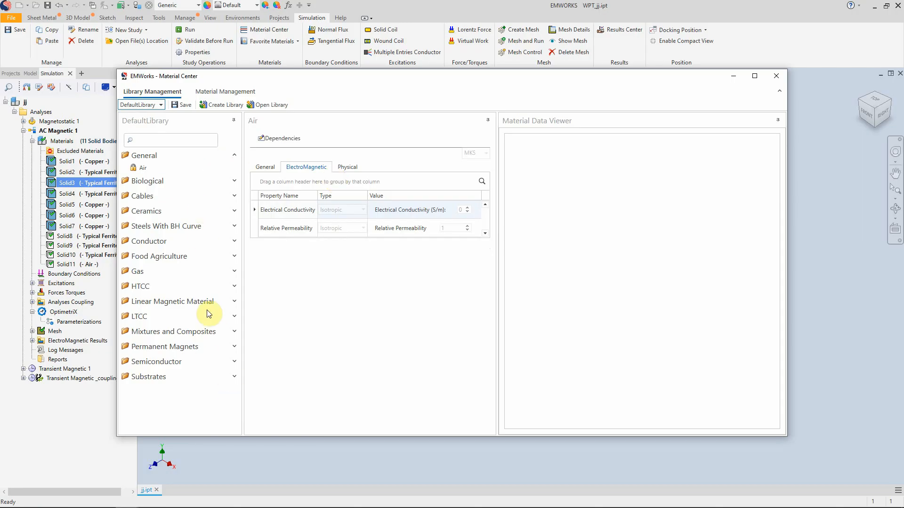
- View the BH curve and physical properties of the 13FM Carpenter steel under Steels With BH Curve
{"action": "left_click", "coordinate": [202, 232]}
{"action": "left_click", "coordinate": [123, 228]}
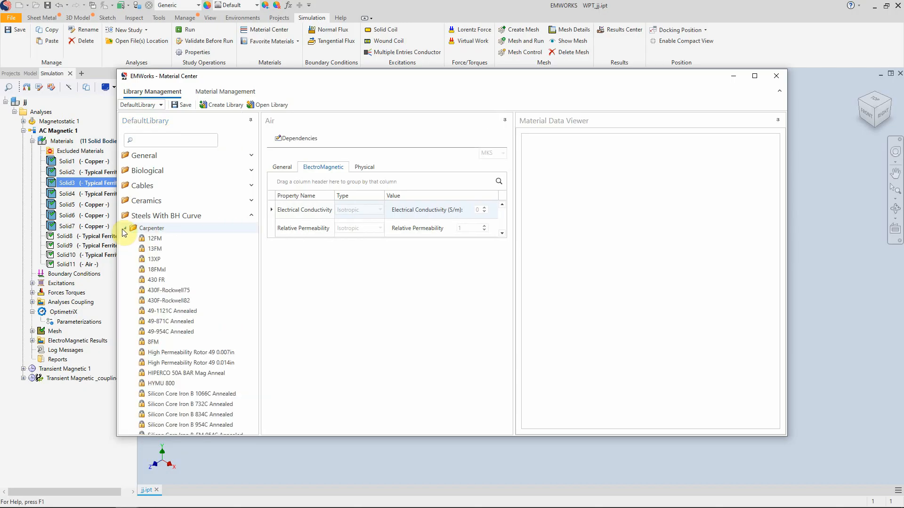
{"action": "left_click", "coordinate": [154, 249]}
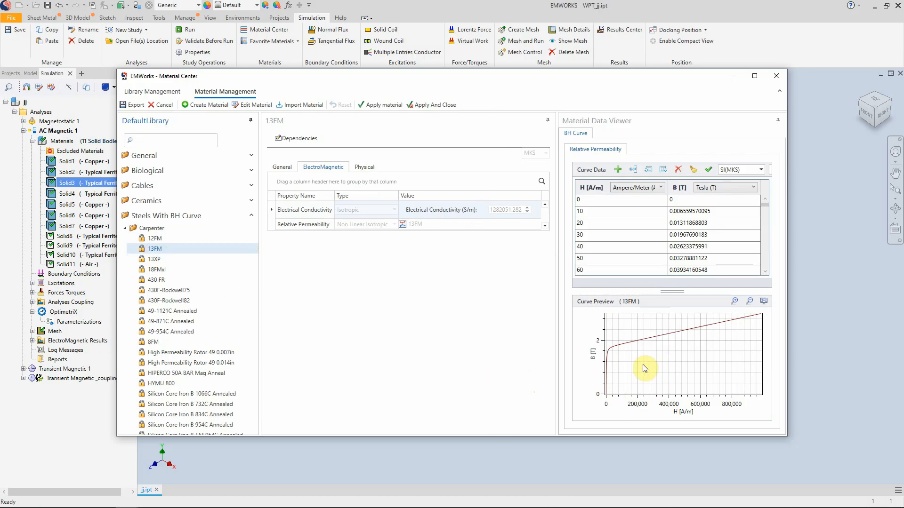
{"action": "left_click", "coordinate": [365, 168]}
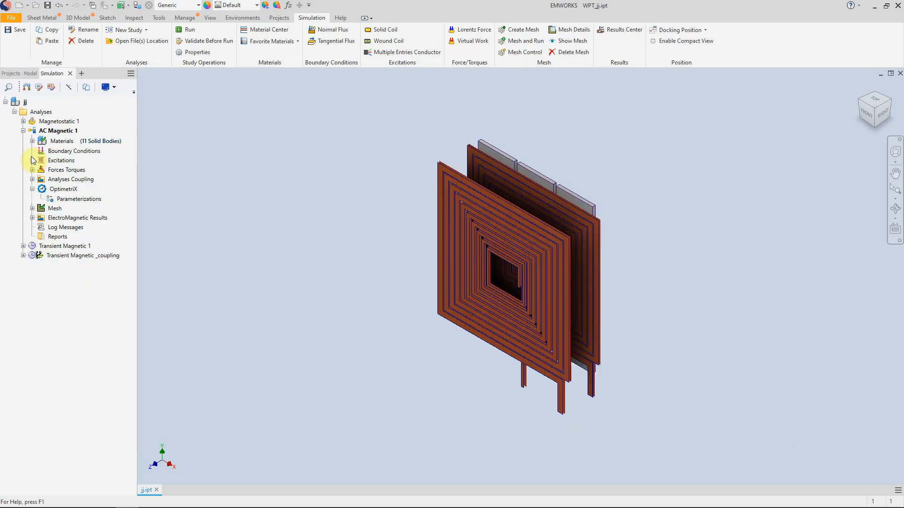
- Open the Solid Coil 1 excitation definition and review its entities, entry and exit ports, and general properties
{"action": "left_click", "coordinate": [32, 161]}
{"action": "left_click", "coordinate": [65, 171]}
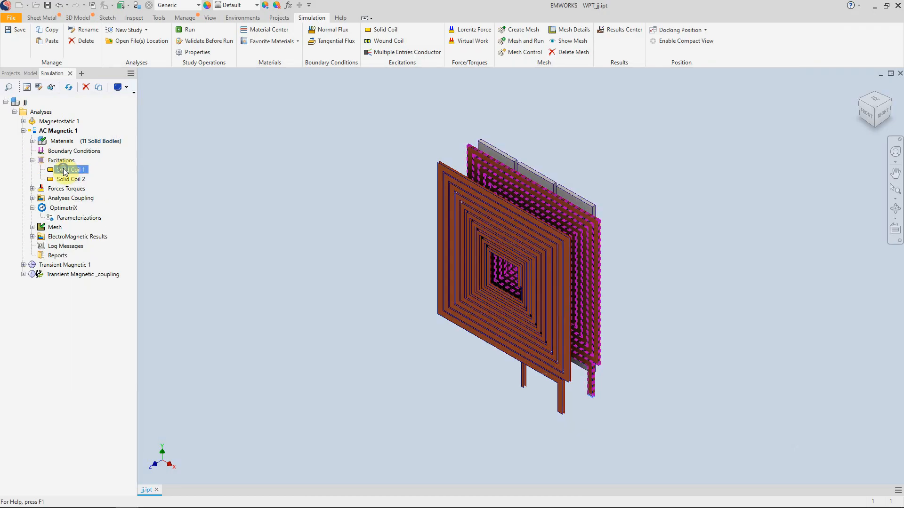
{"action": "right_click", "coordinate": [65, 171]}
{"action": "left_click", "coordinate": [84, 174]}
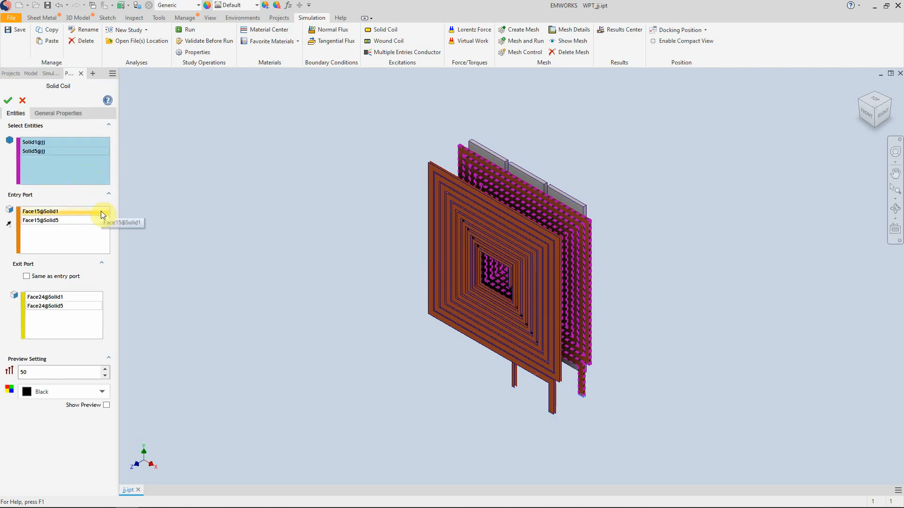
{"action": "left_click", "coordinate": [52, 114]}
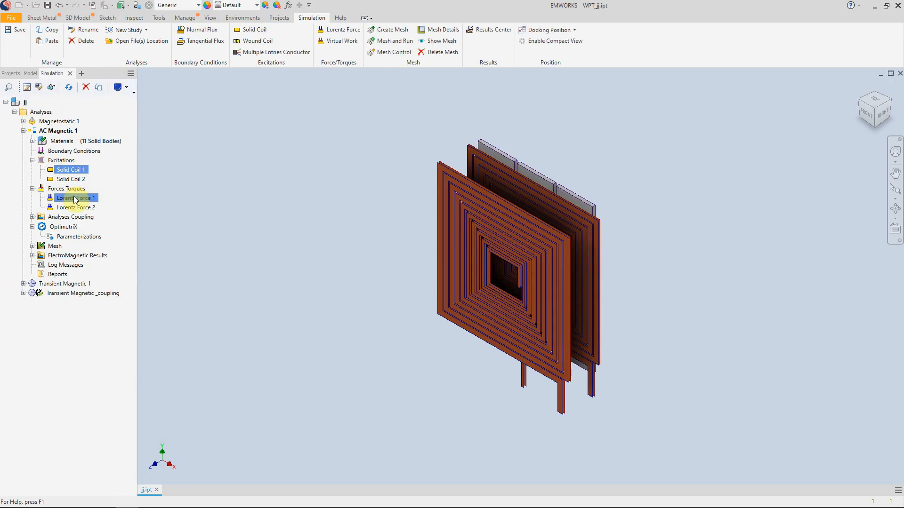
- Inspect the Lorentz Force 1 and Lorentz Force 2 entries defined under Forces Torques
{"action": "left_click", "coordinate": [77, 208]}
{"action": "left_click", "coordinate": [81, 199]}
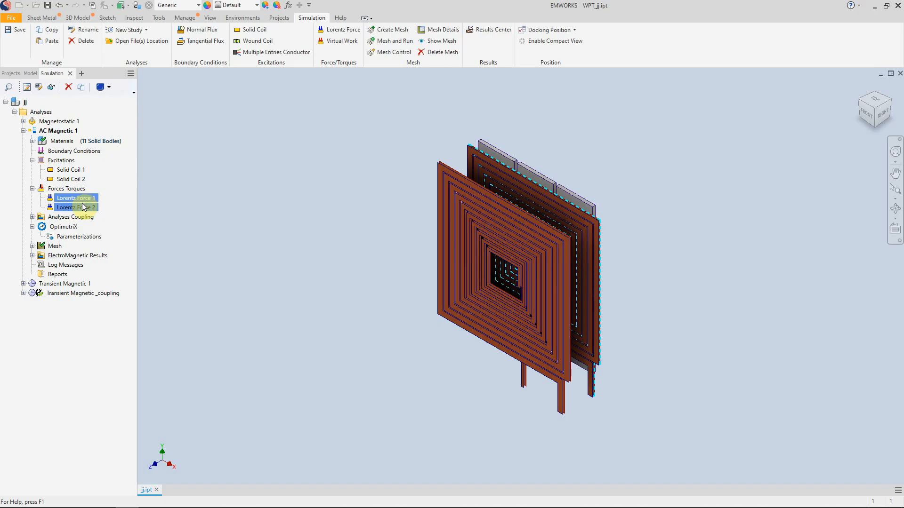
{"action": "left_click", "coordinate": [73, 190], "text": "ctrl"}
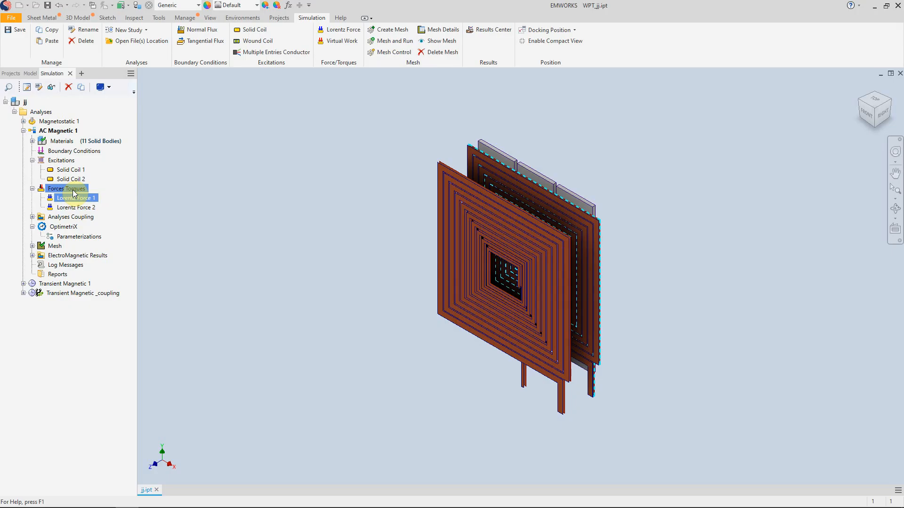
- Expand Analyses Coupling in AC Magnetic 1 and go through its Circuit, Thermal and Structural Coupling options
{"action": "left_click", "coordinate": [32, 217]}
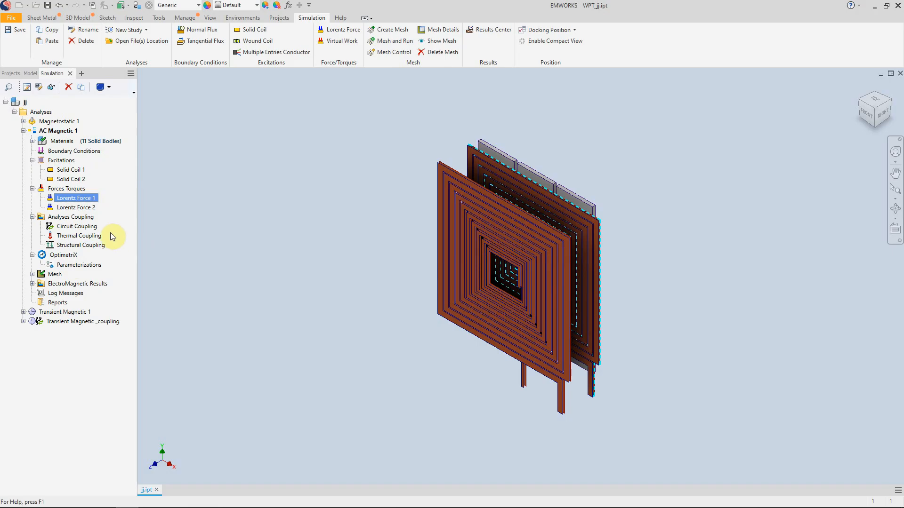
{"action": "left_click", "coordinate": [83, 218], "text": "ctrl"}
{"action": "left_click", "coordinate": [83, 226], "text": "ctrl"}
{"action": "left_click", "coordinate": [71, 235]}
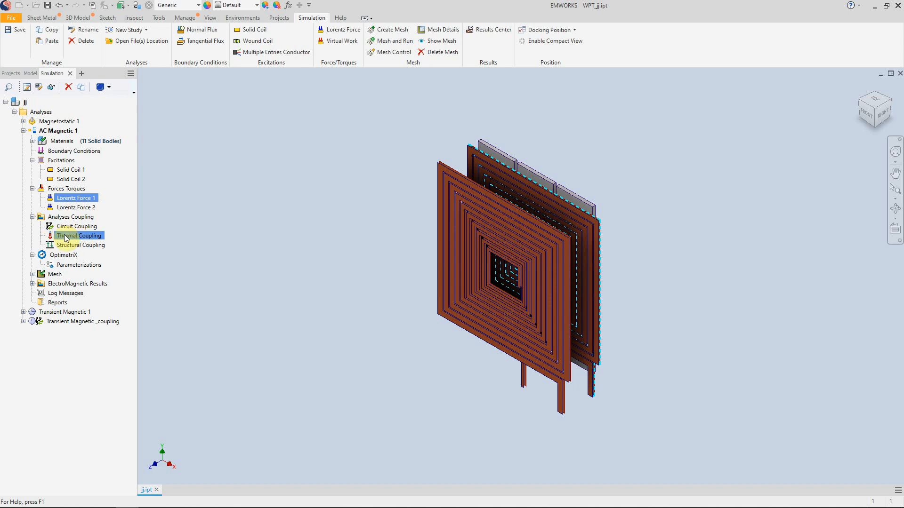
{"action": "left_click", "coordinate": [66, 246]}
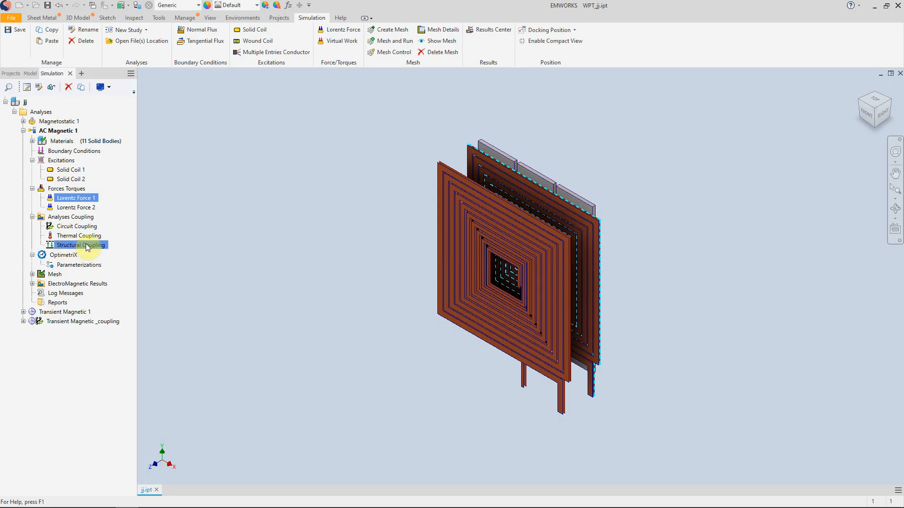
- Expand the Transient Magnetic _coupling study and open Schematic_1 from its Circuit Coupling to examine the circuit
{"action": "left_click", "coordinate": [25, 327]}
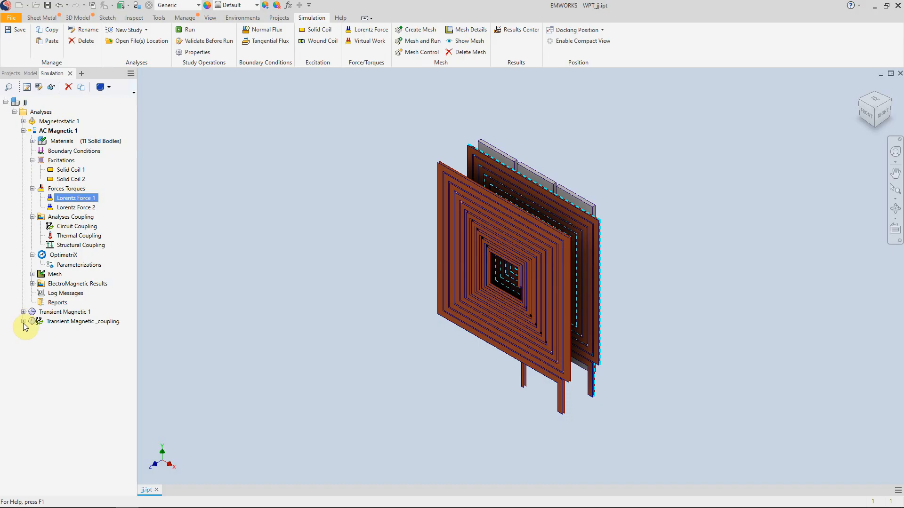
{"action": "left_click", "coordinate": [24, 322]}
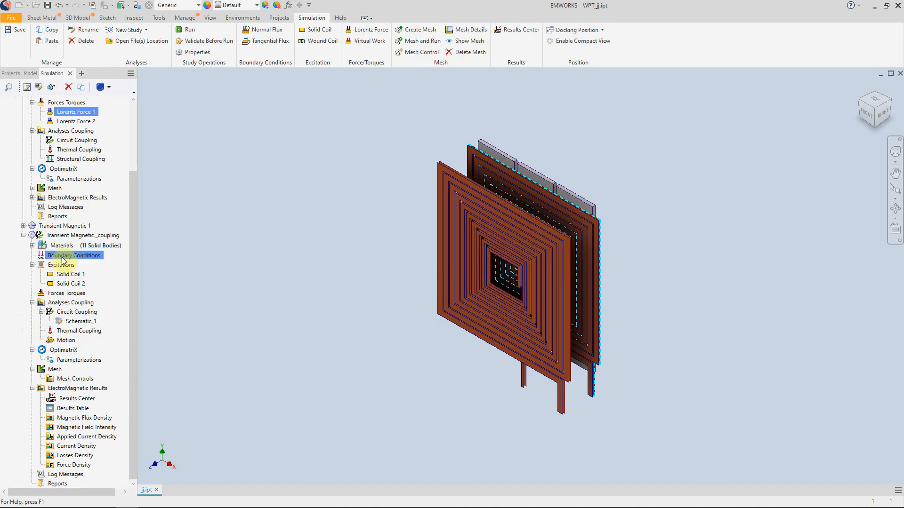
{"action": "double_click", "coordinate": [79, 322]}
{"action": "left_click_drag", "start_coordinate": [604, 252], "coordinate": [401, 268]}
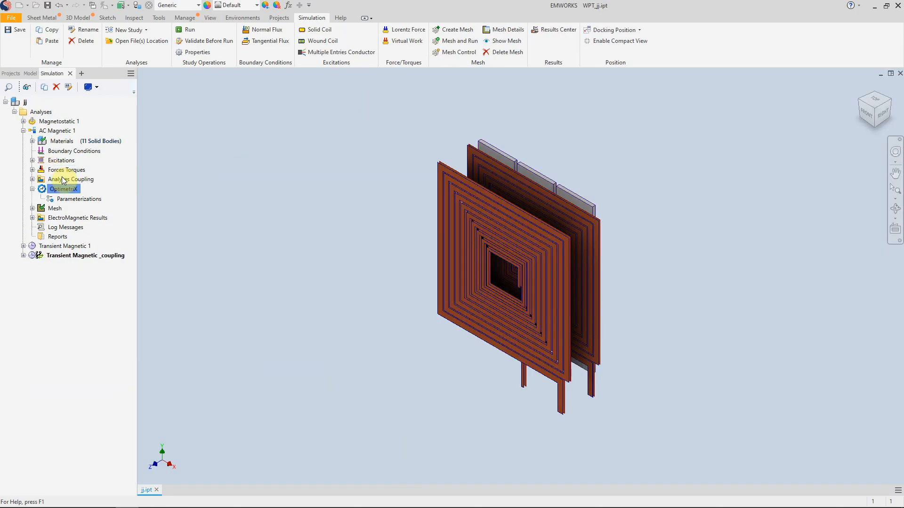
- Show the AC Magnetic 1 study's mesh and examine the elements on the coils and ferrites
{"action": "right_click", "coordinate": [50, 209]}
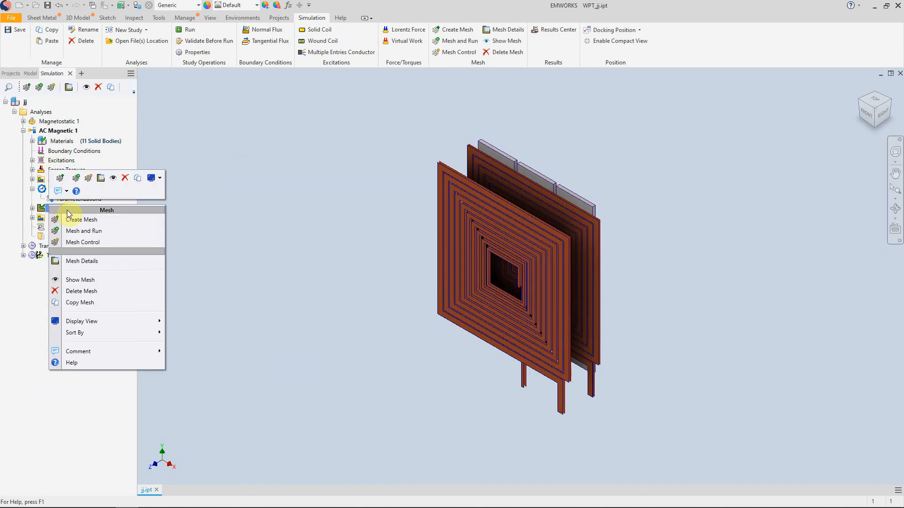
{"action": "left_click", "coordinate": [126, 279]}
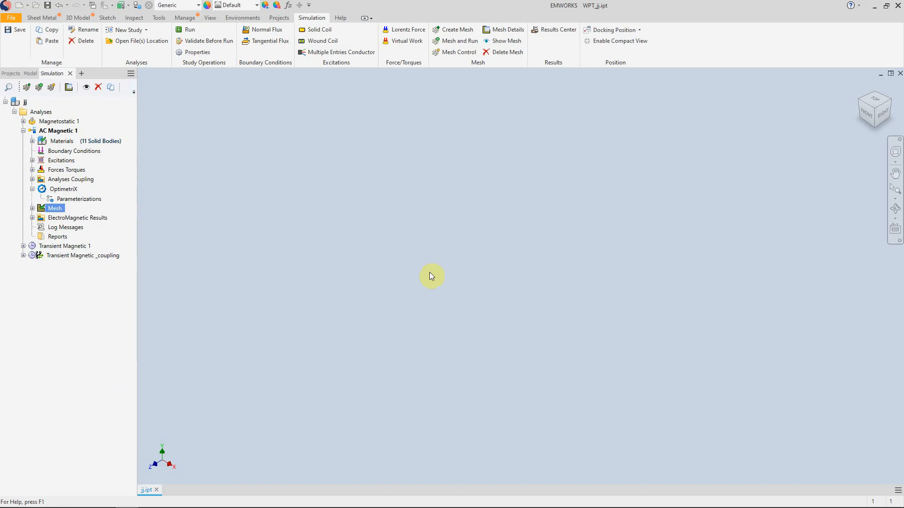
{"action": "scroll", "coordinate": [510, 284], "scroll_direction": "down", "scroll_amount": 3}
{"action": "scroll", "coordinate": [509, 284], "scroll_direction": "up", "scroll_amount": 6}
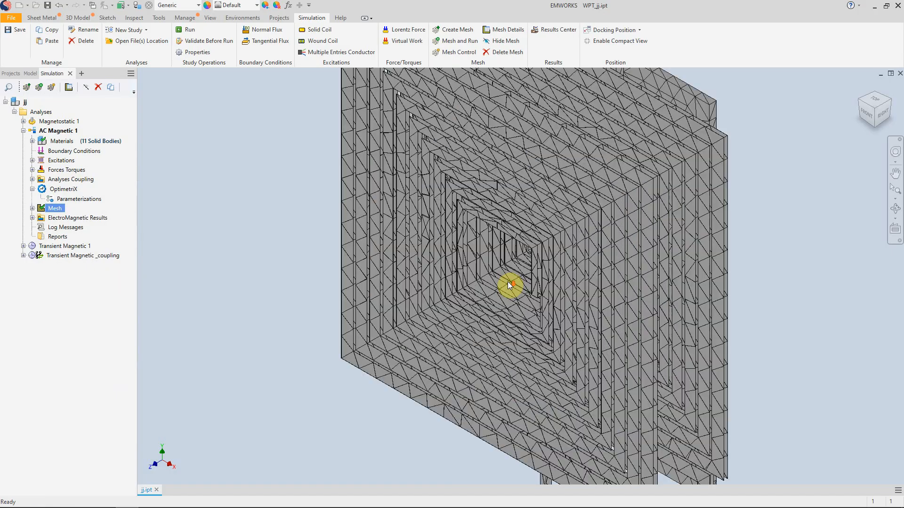
{"action": "scroll", "coordinate": [507, 282], "scroll_direction": "down", "scroll_amount": 3}
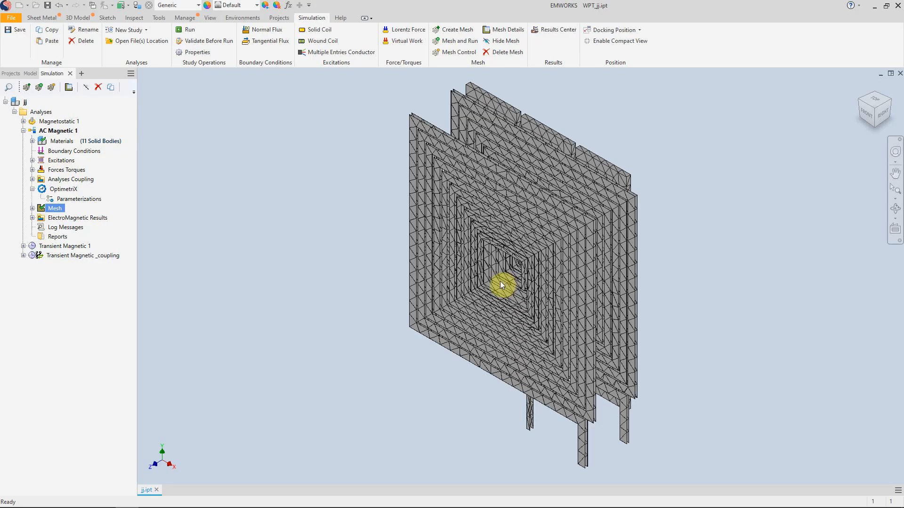
- Start a mesh control for AC Magnetic 1 and enable Force Element Size to examine its control parameters
{"action": "left_click", "coordinate": [32, 208]}
{"action": "right_click", "coordinate": [56, 219]}
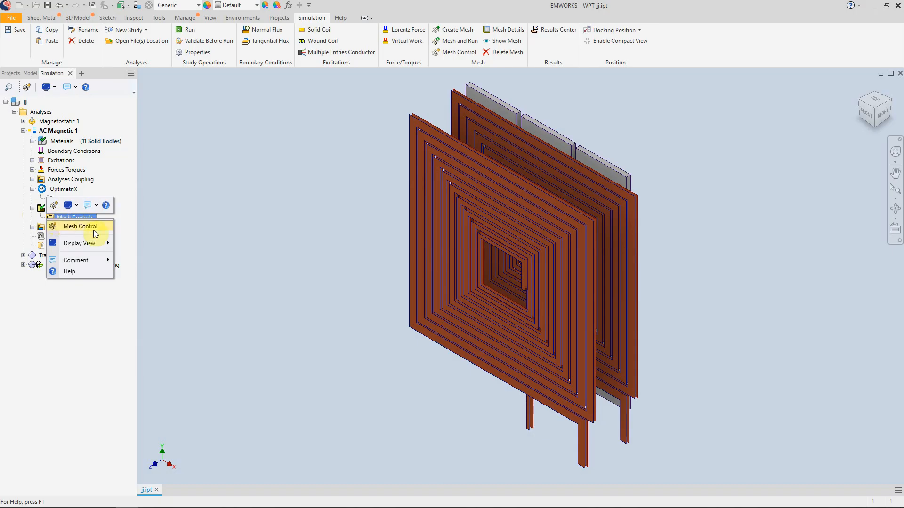
{"action": "left_click", "coordinate": [78, 226]}
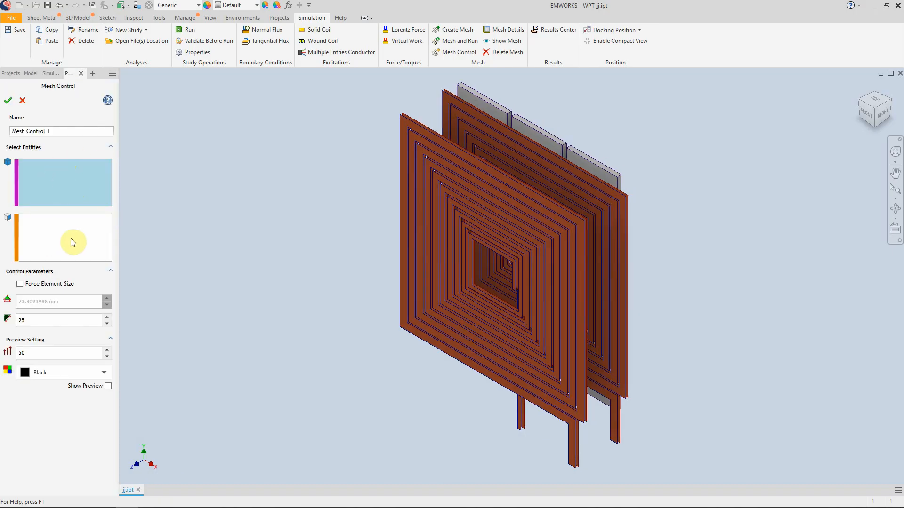
{"action": "left_click", "coordinate": [20, 284]}
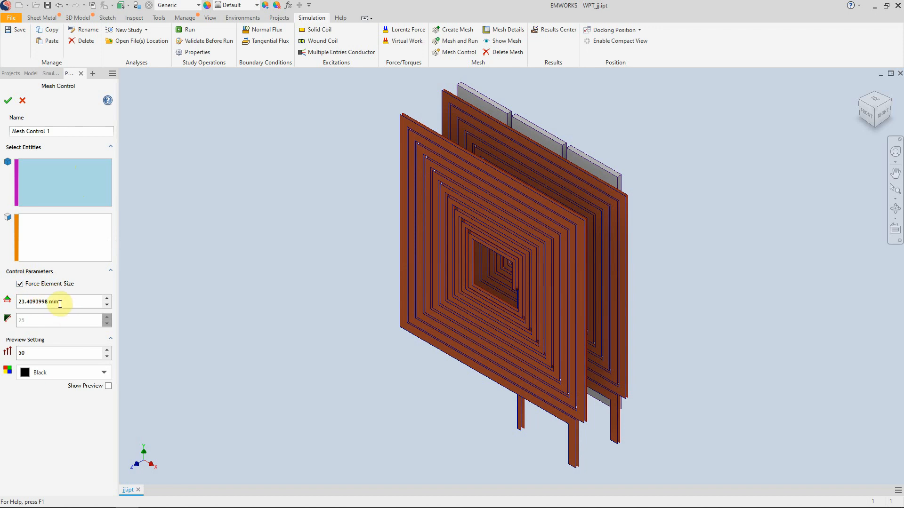
{"action": "left_click", "coordinate": [46, 302]}
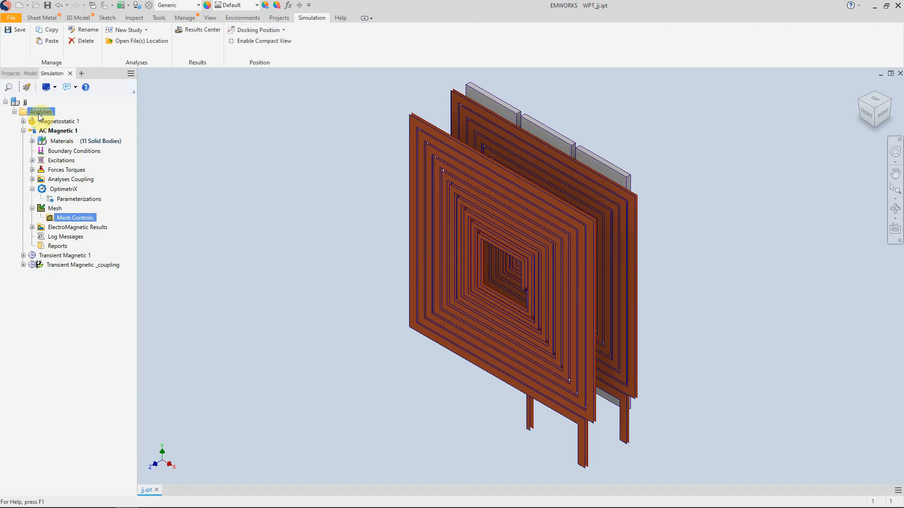
- Expand AC Magnetic 1's ElectroMagnetic Results and look through the available field results
{"action": "left_click", "coordinate": [53, 130]}
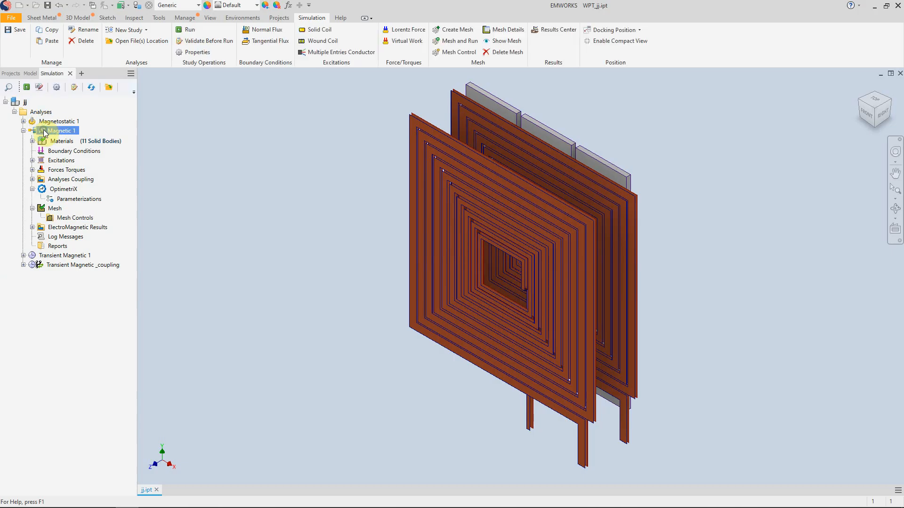
{"action": "right_click", "coordinate": [52, 130]}
{"action": "left_click", "coordinate": [100, 137]}
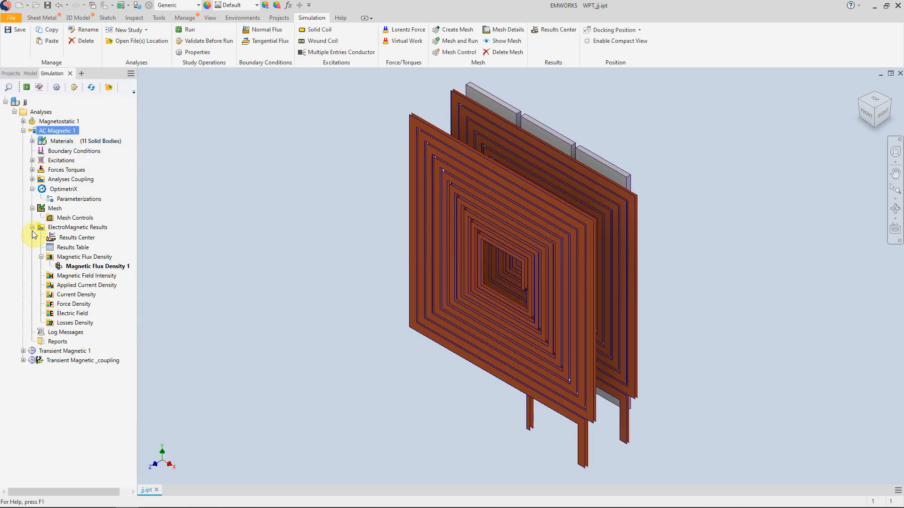
{"action": "left_click", "coordinate": [76, 257]}
{"action": "left_click", "coordinate": [76, 294]}
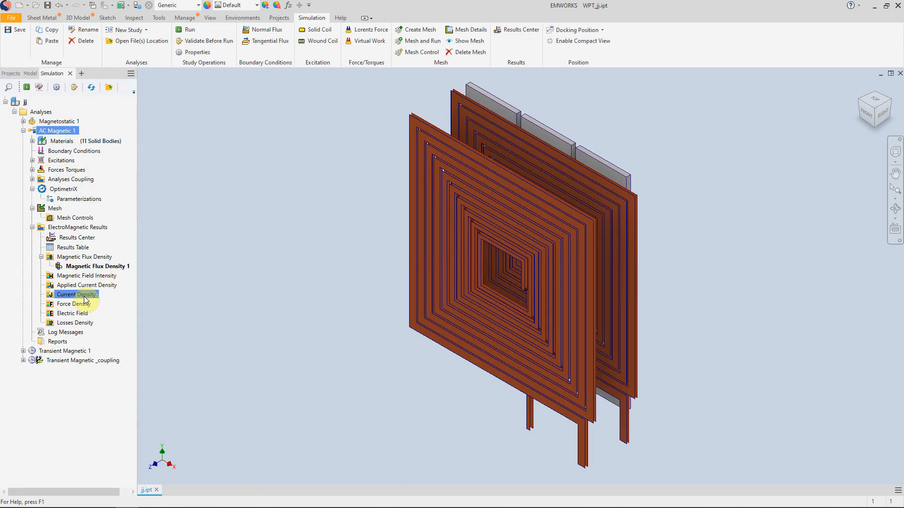
{"action": "left_click", "coordinate": [61, 141]}
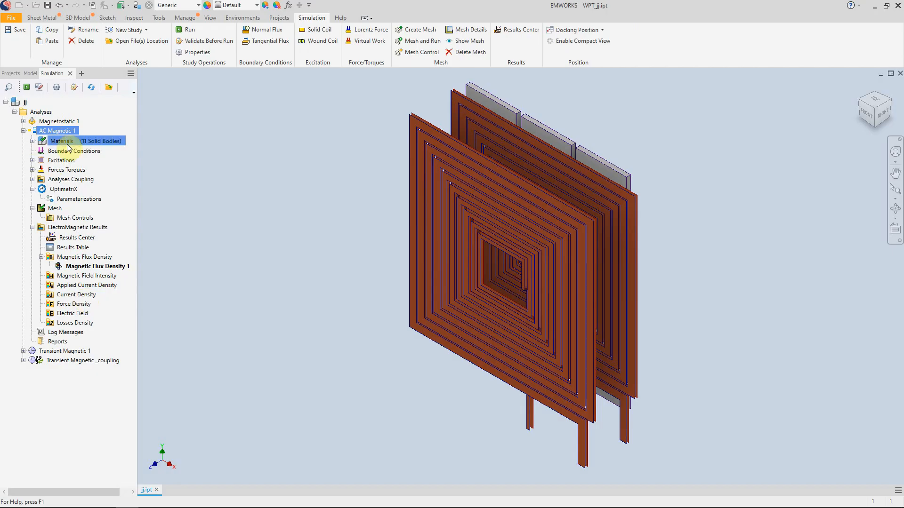
- Look through the Transient Magnetic 1 and Transient Magnetic _coupling studies and show Schematic_1 in a wider view
{"action": "left_click", "coordinate": [23, 130]}
{"action": "left_click", "coordinate": [23, 139]}
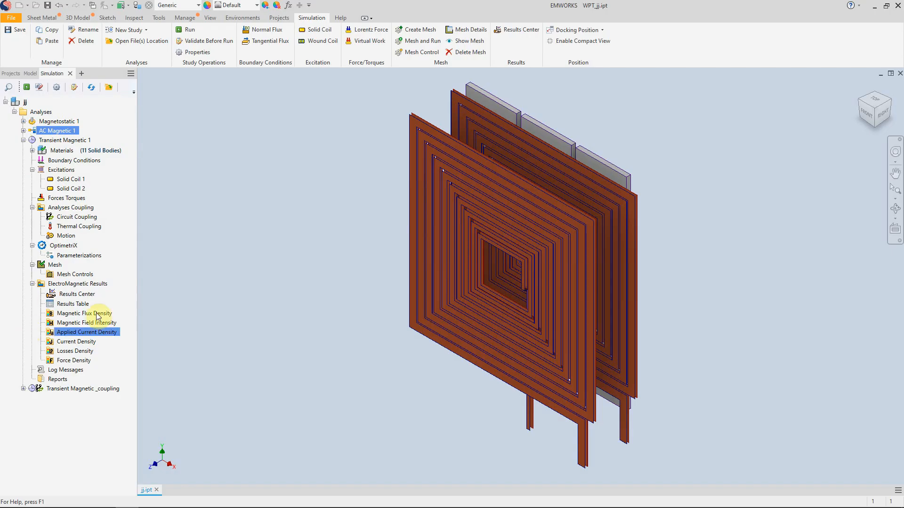
{"action": "left_click", "coordinate": [71, 198]}
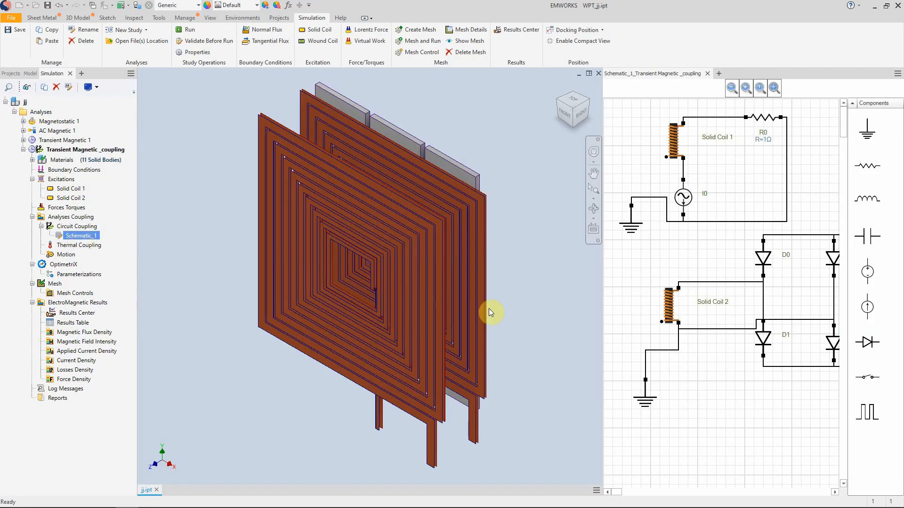
{"action": "left_click_drag", "start_coordinate": [601, 323], "coordinate": [494, 323]}
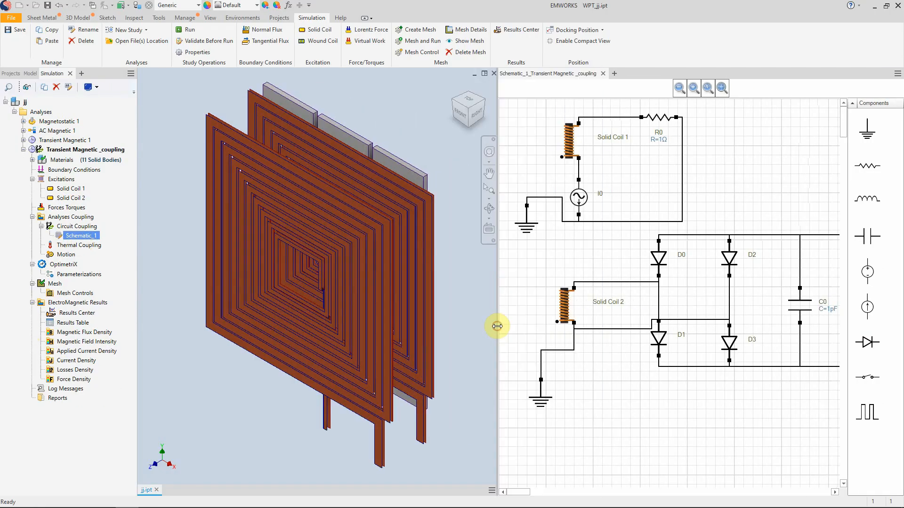
- Open the Transient Magnetic _coupling study's Results Center maximized and examine the Energy and Current results
{"action": "left_click", "coordinate": [61, 314]}
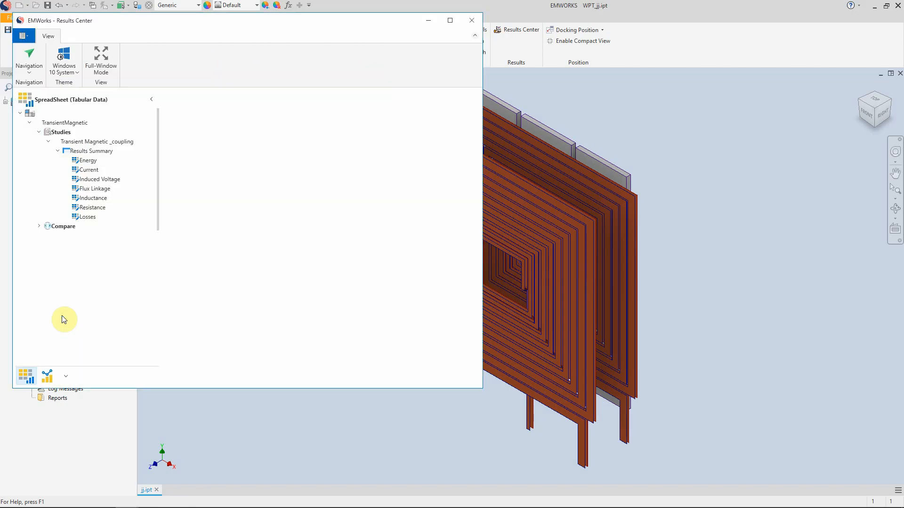
{"action": "left_click", "coordinate": [453, 21]}
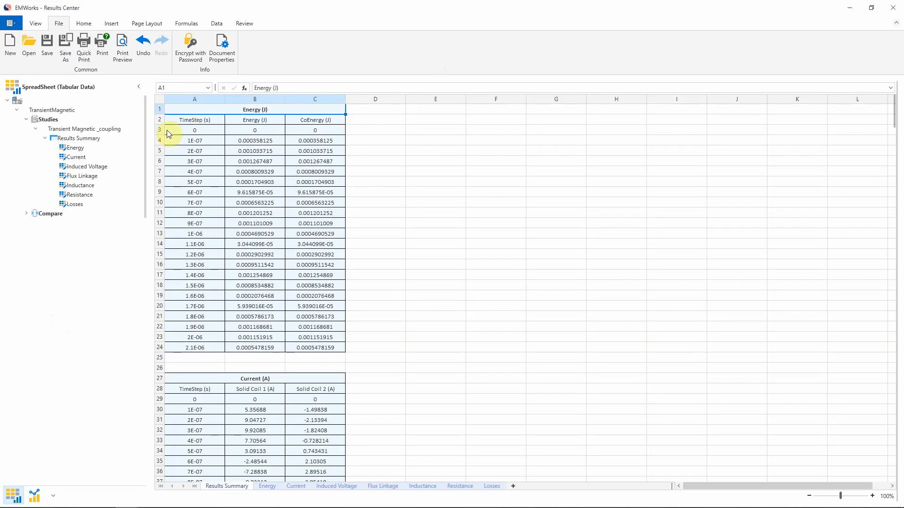
{"action": "left_click", "coordinate": [75, 148]}
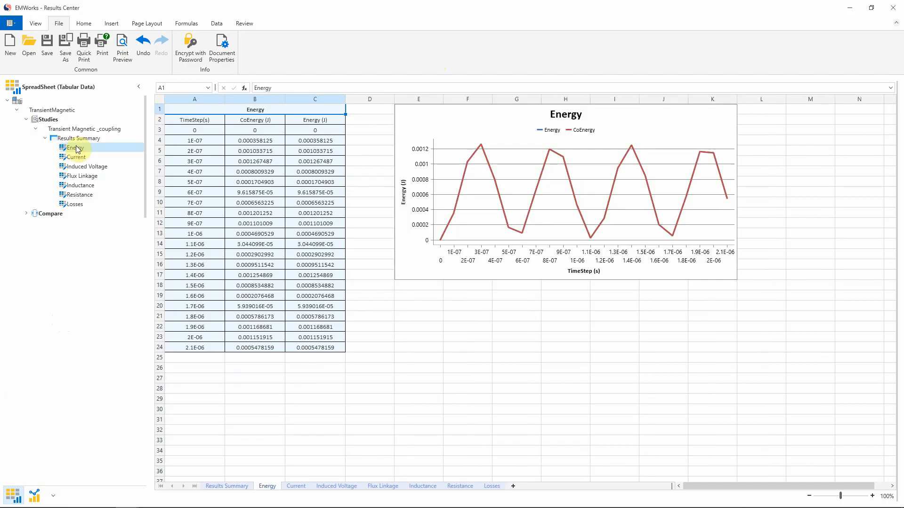
{"action": "left_click", "coordinate": [76, 158]}
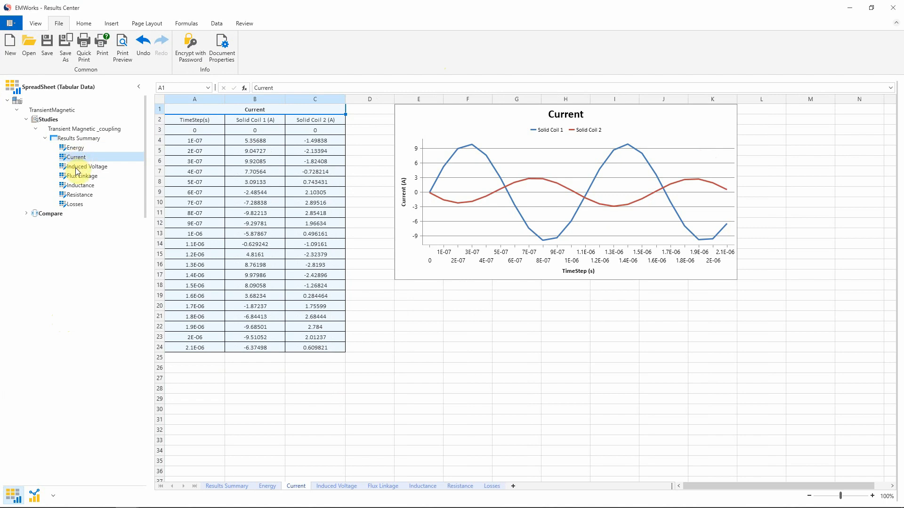
- Review the Induced Voltage, Flux Linkage, Resistance and Losses results, returning to the Current chart
{"action": "left_click", "coordinate": [77, 168]}
{"action": "left_click", "coordinate": [82, 176]}
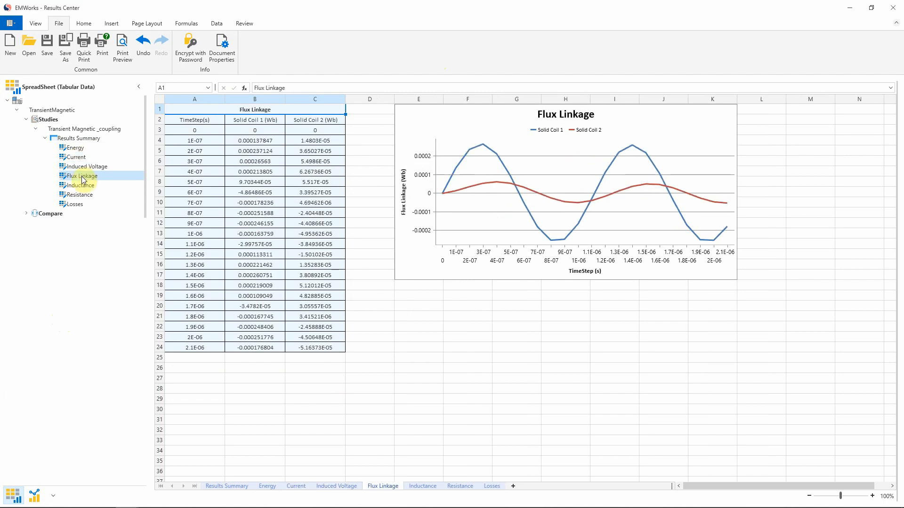
{"action": "left_click", "coordinate": [81, 195]}
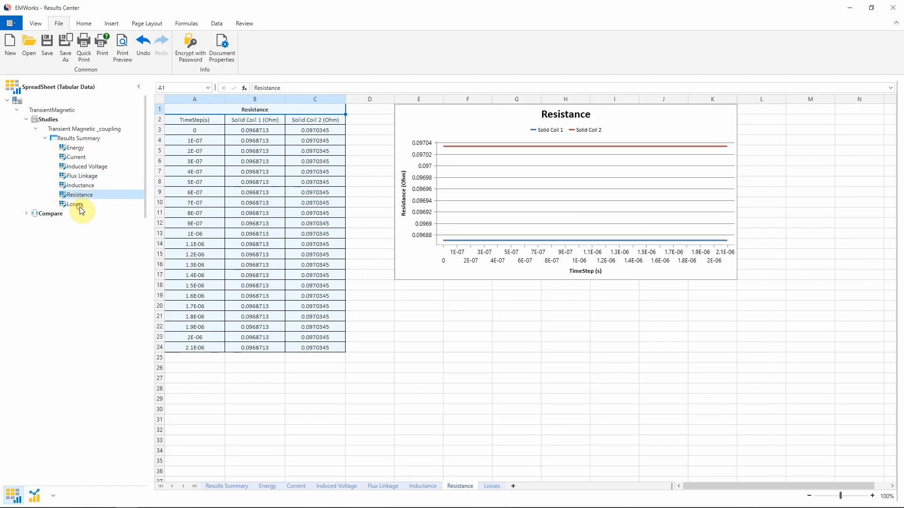
{"action": "left_click", "coordinate": [75, 204]}
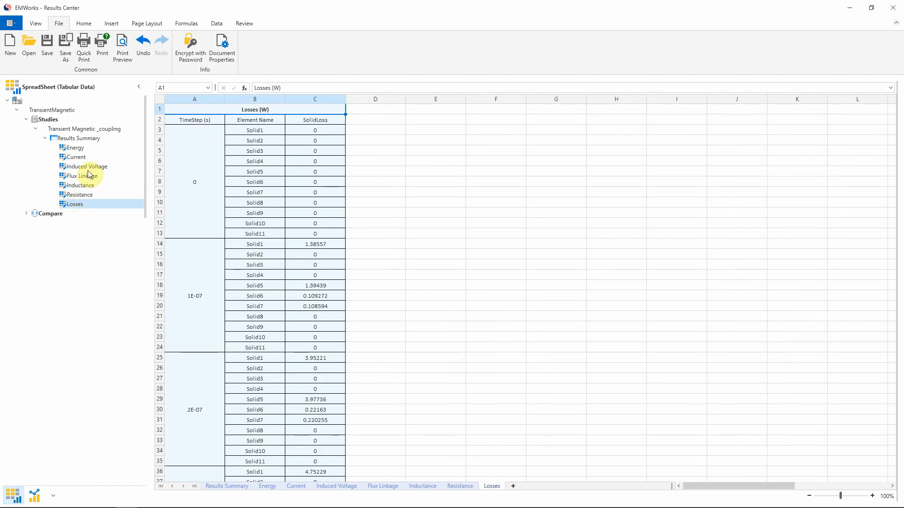
{"action": "left_click", "coordinate": [76, 157]}
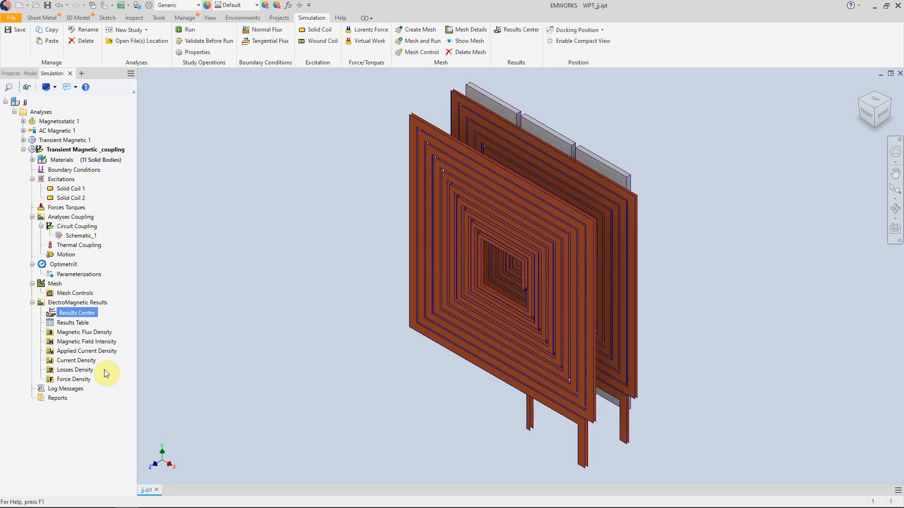
- Go through the field result types of Transient Magnetic _coupling, from Magnetic Flux Density to Force Density
{"action": "left_click", "coordinate": [86, 342]}
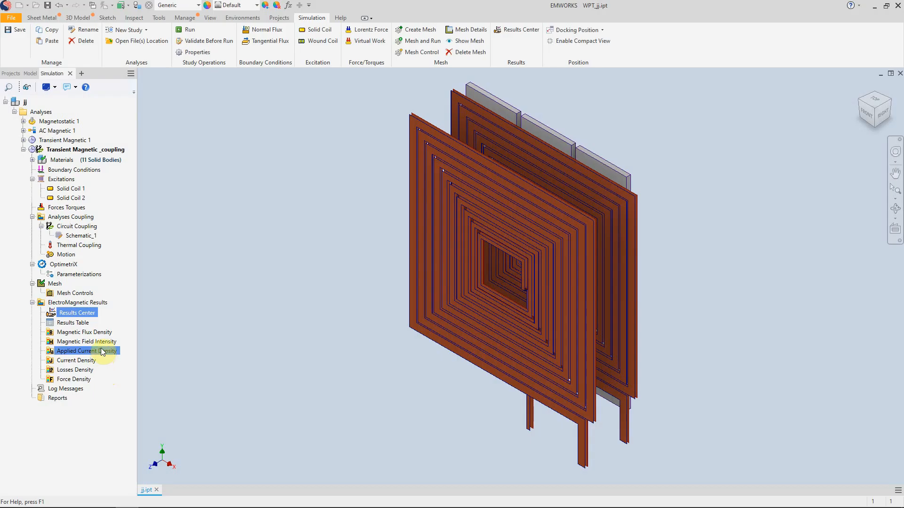
{"action": "left_click", "coordinate": [59, 334]}
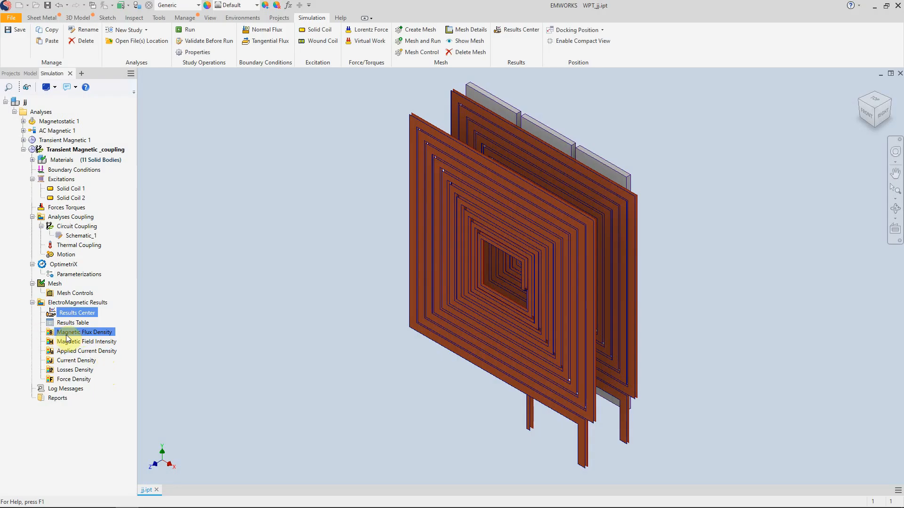
{"action": "left_click", "coordinate": [54, 342]}
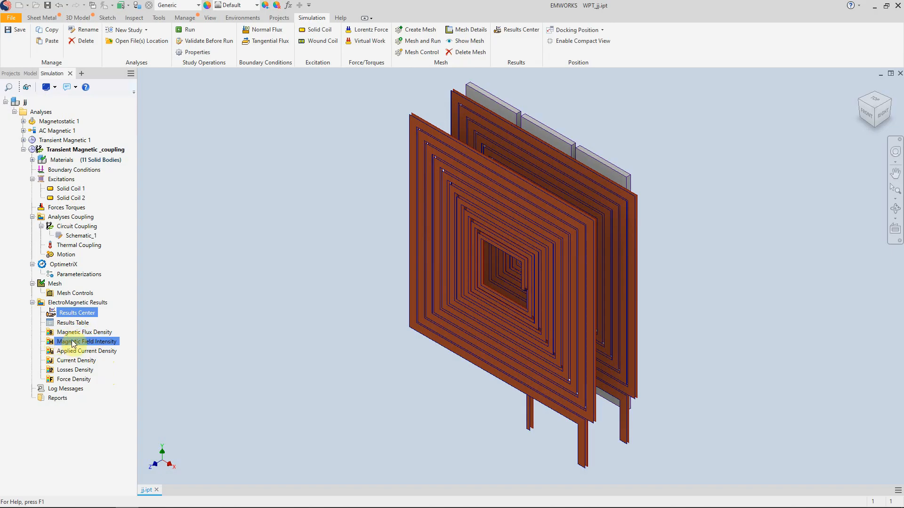
{"action": "left_click", "coordinate": [68, 354]}
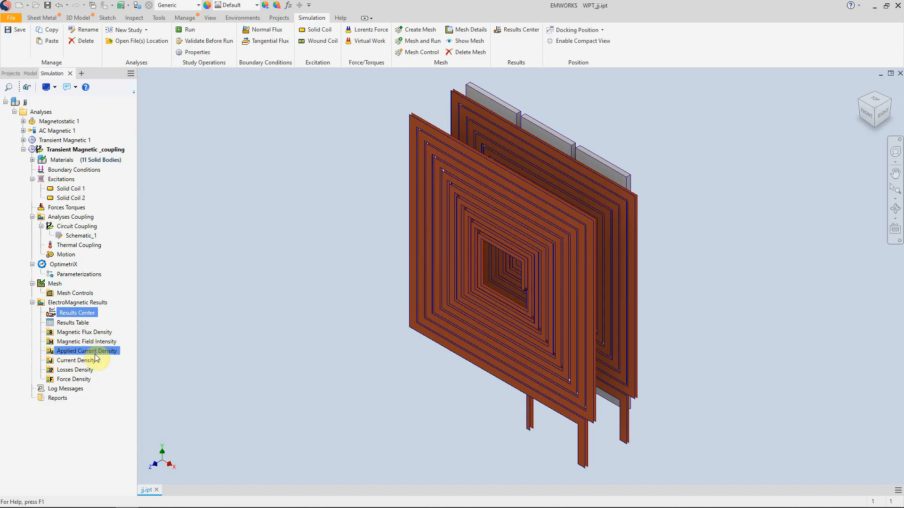
{"action": "left_click", "coordinate": [82, 361]}
{"action": "left_click", "coordinate": [84, 370]}
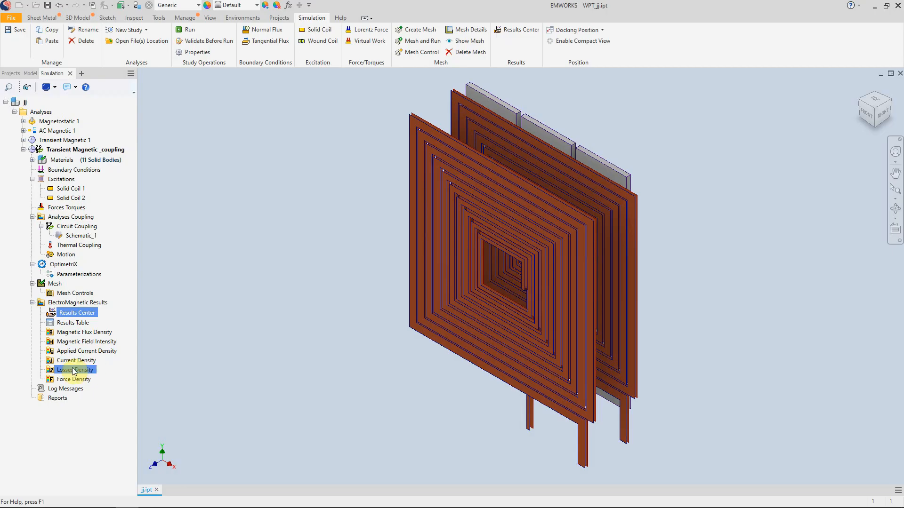
{"action": "left_click", "coordinate": [63, 379]}
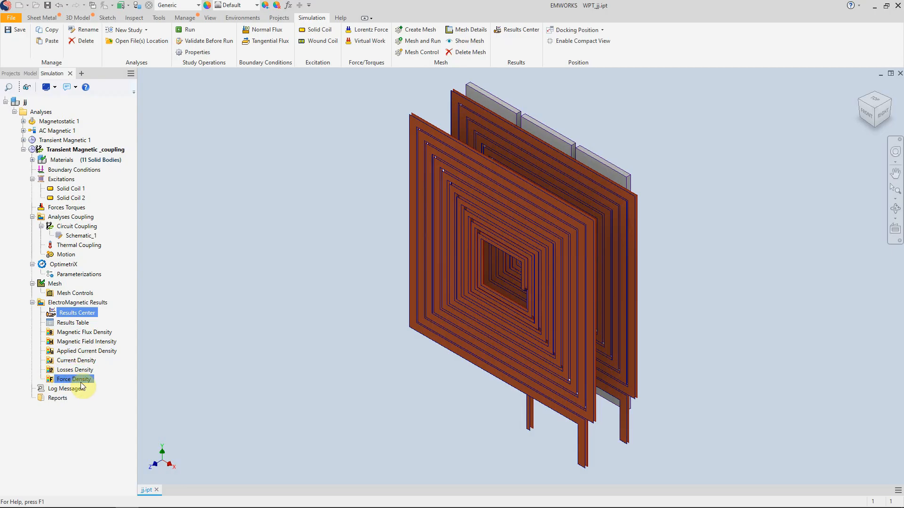
- Create a 3D fringe plot of the Magnetic Flux Density in Transient Magnetic _coupling and set its time step to 16
{"action": "left_click", "coordinate": [73, 335]}
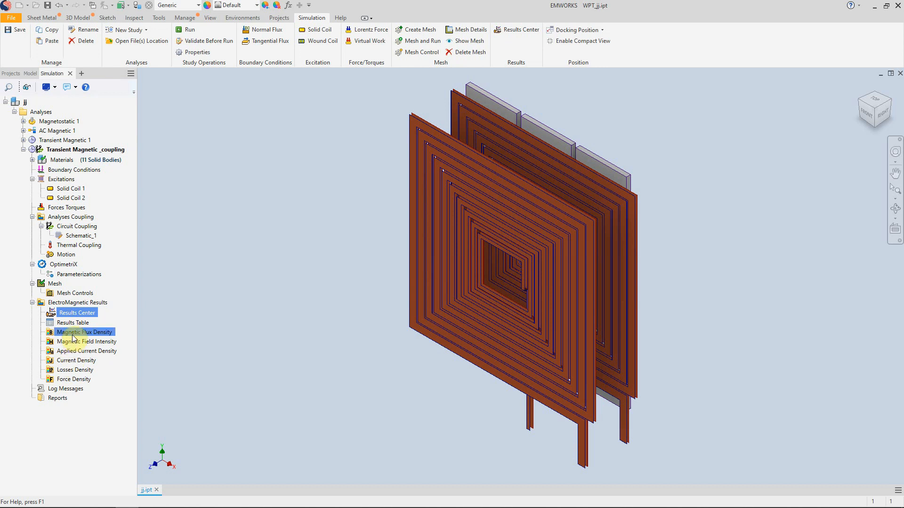
{"action": "right_click", "coordinate": [73, 337]}
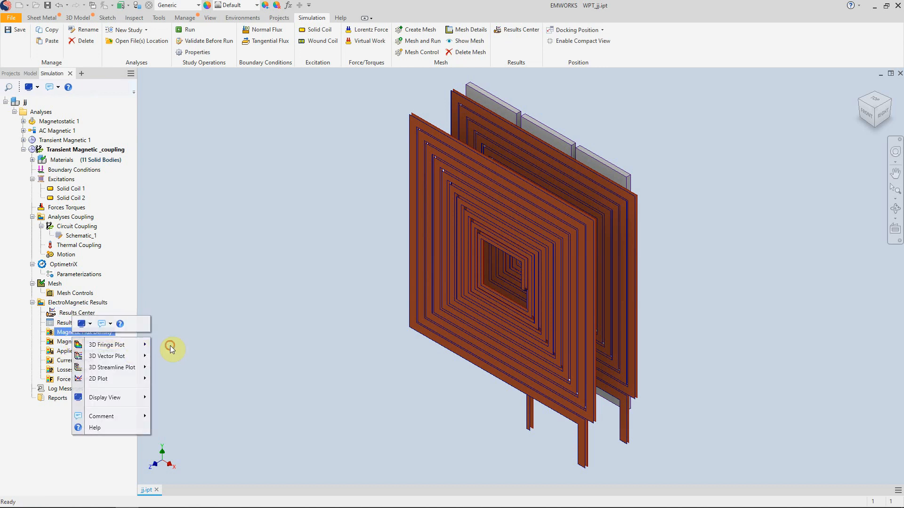
{"action": "left_click", "coordinate": [171, 348]}
{"action": "left_click", "coordinate": [702, 137]}
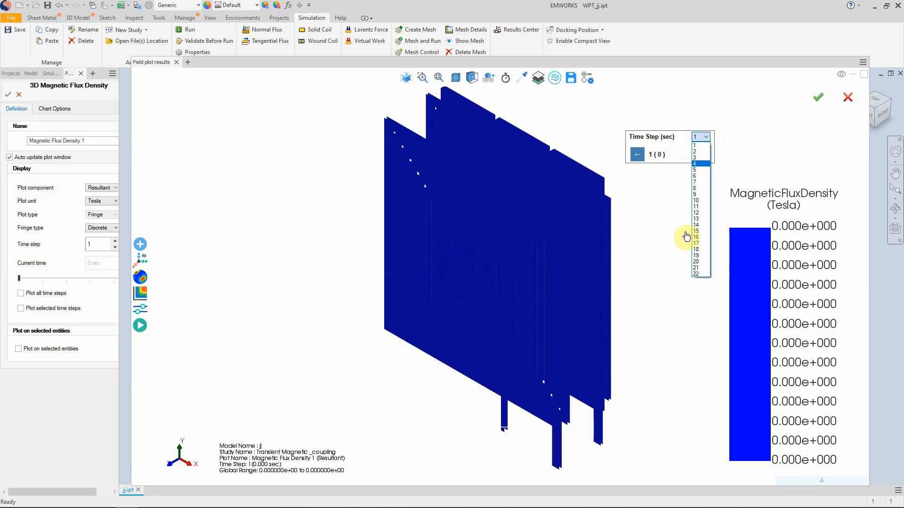
{"action": "left_click", "coordinate": [696, 237]}
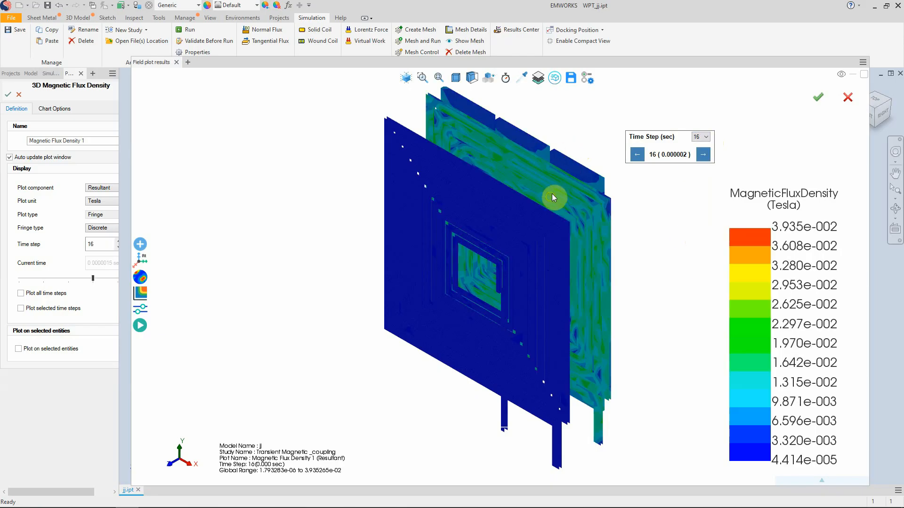
- Apply a section view to the magnetic flux density plot and examine the field across the cut coils and ferrites
{"action": "left_click_drag", "start_coordinate": [552, 194], "coordinate": [394, 125]}
{"action": "left_click", "coordinate": [471, 78]}
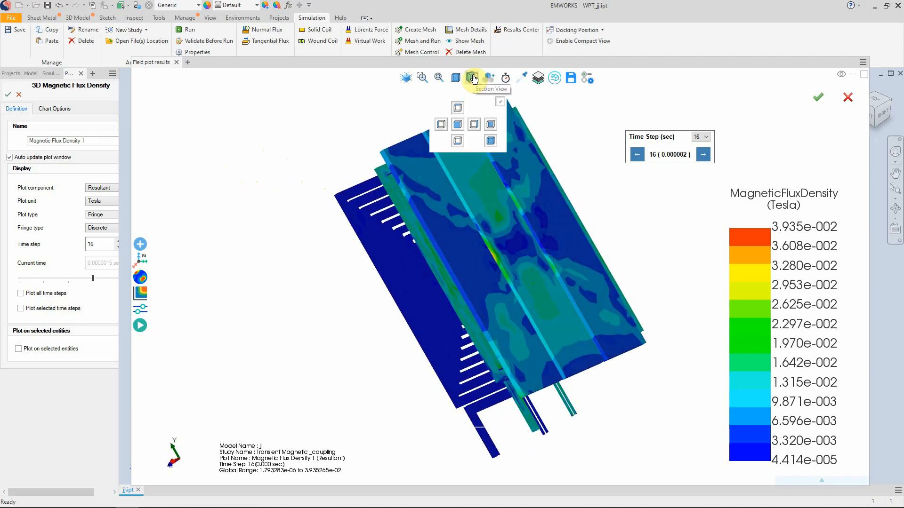
{"action": "left_click", "coordinate": [472, 77]}
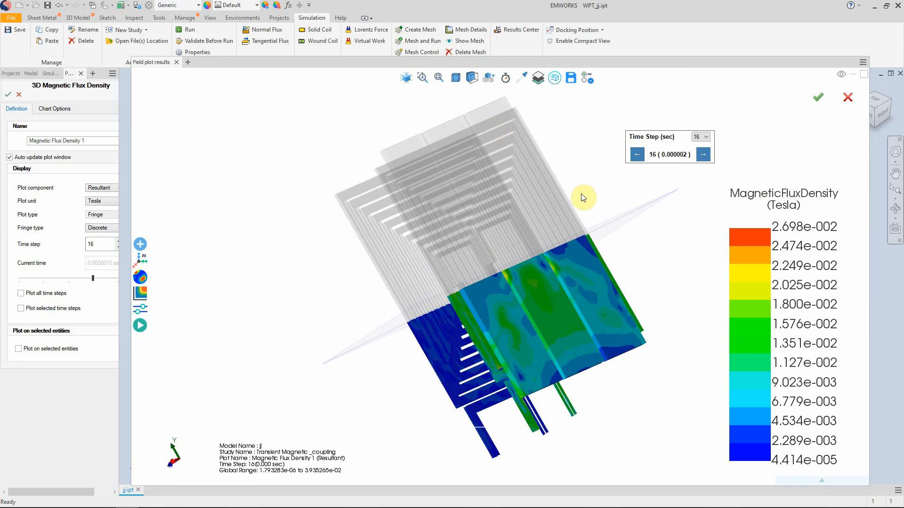
{"action": "left_click_drag", "start_coordinate": [583, 198], "coordinate": [518, 273]}
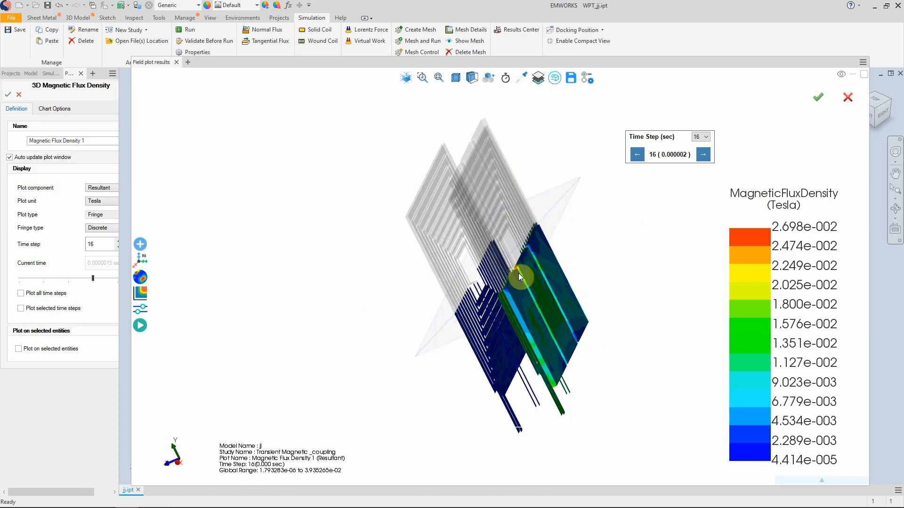
{"action": "scroll", "coordinate": [519, 272], "scroll_direction": "up", "scroll_amount": 10}
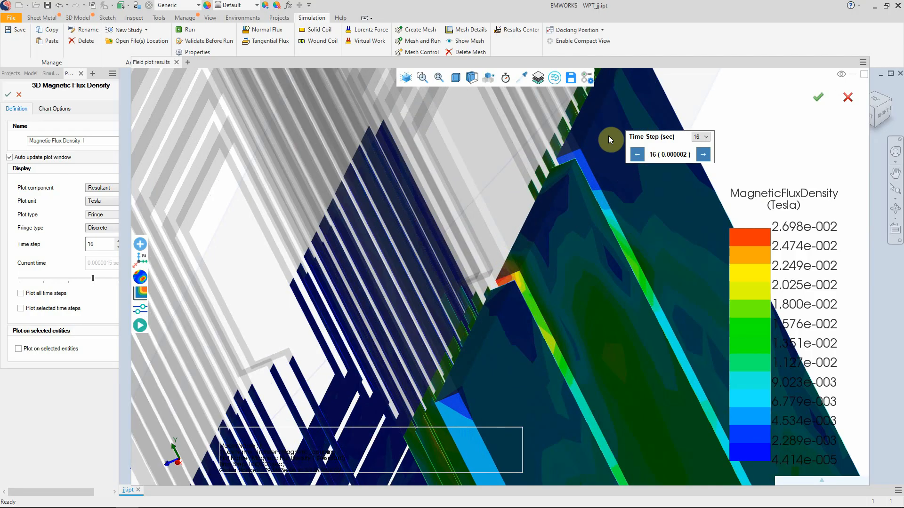
- Look at the Save Field Results dialog without saving, and open the flux density plot's Min/Max settings
{"action": "left_click", "coordinate": [569, 80]}
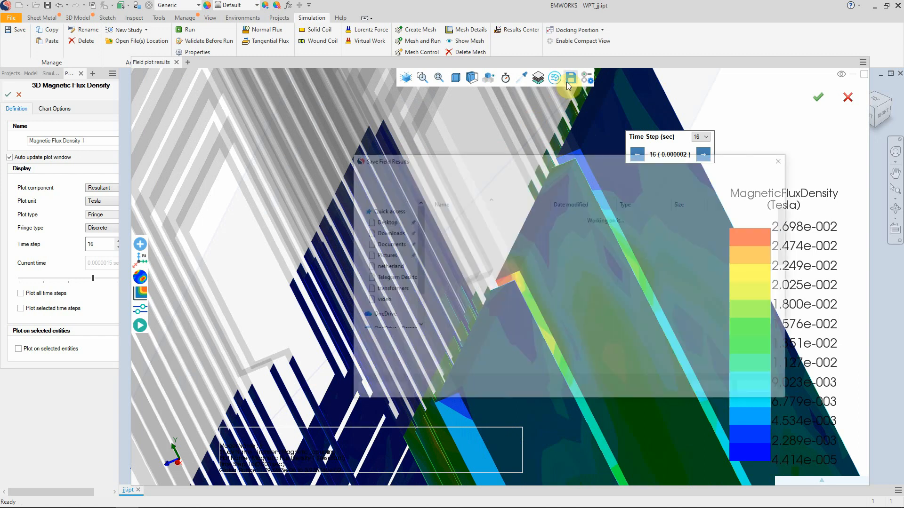
{"action": "left_click", "coordinate": [484, 353]}
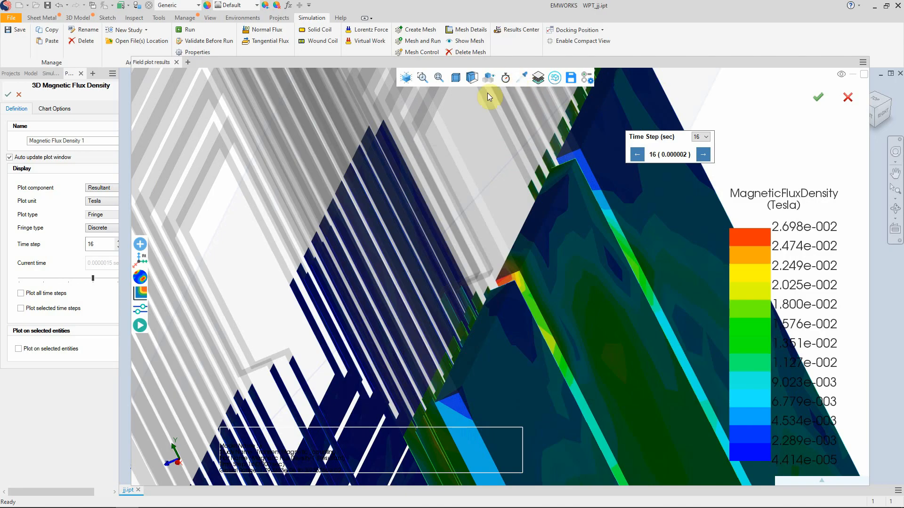
{"action": "left_click", "coordinate": [141, 310]}
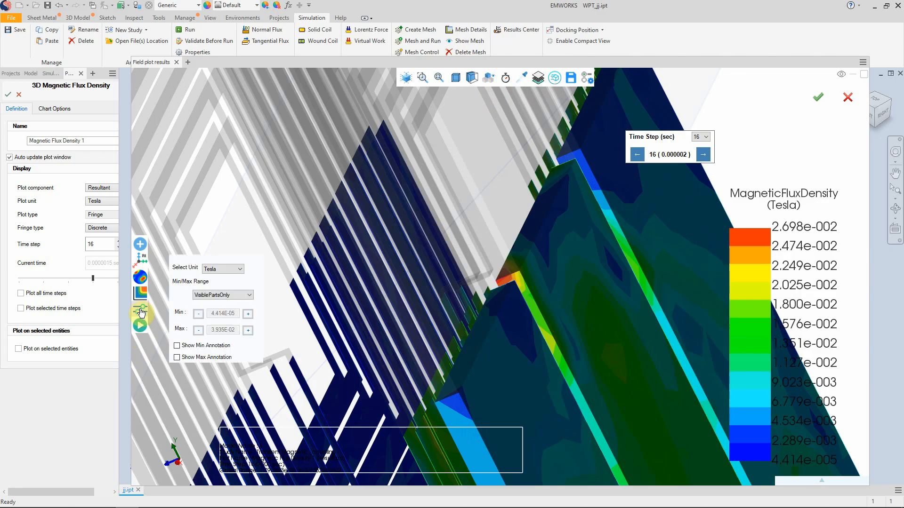
- Show the Min and Max annotations on the magnetic flux density plot and animate the plot
{"action": "left_click", "coordinate": [177, 346]}
{"action": "left_click", "coordinate": [178, 358]}
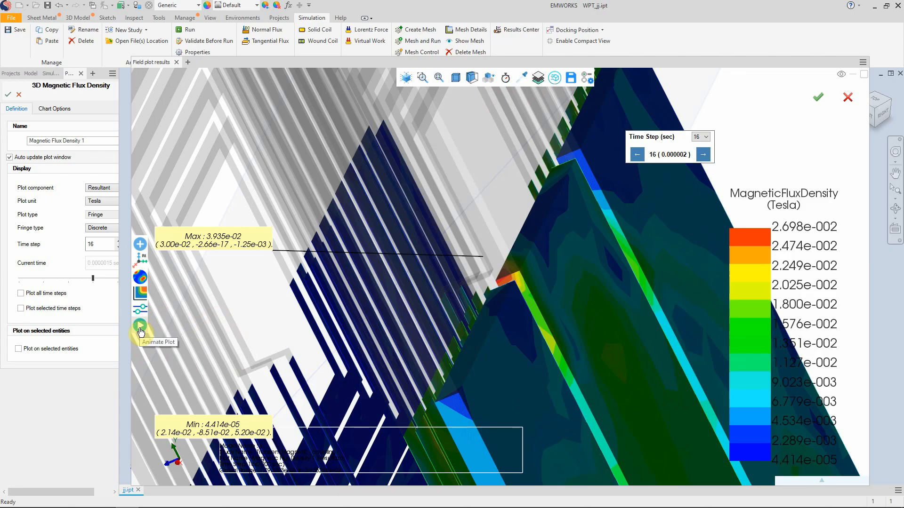
{"action": "scroll", "coordinate": [253, 317], "scroll_direction": "up", "scroll_amount": 5}
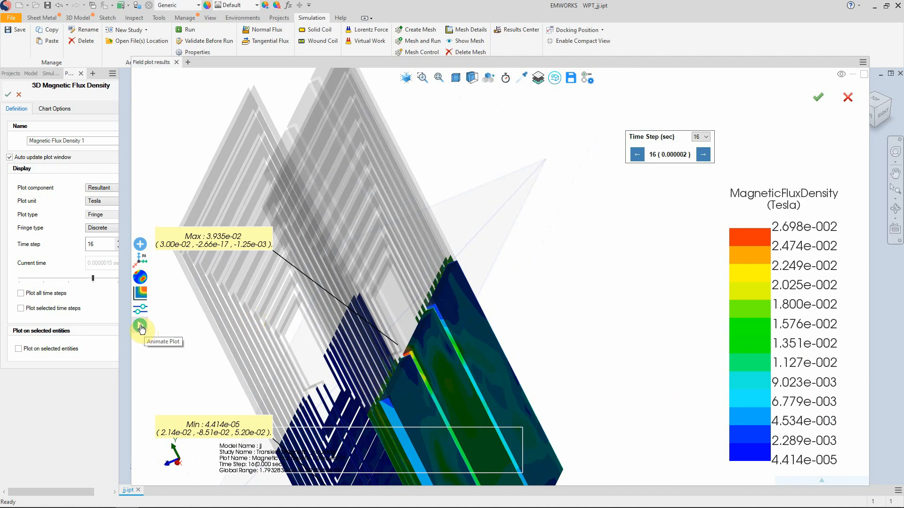
{"action": "left_click", "coordinate": [142, 331]}
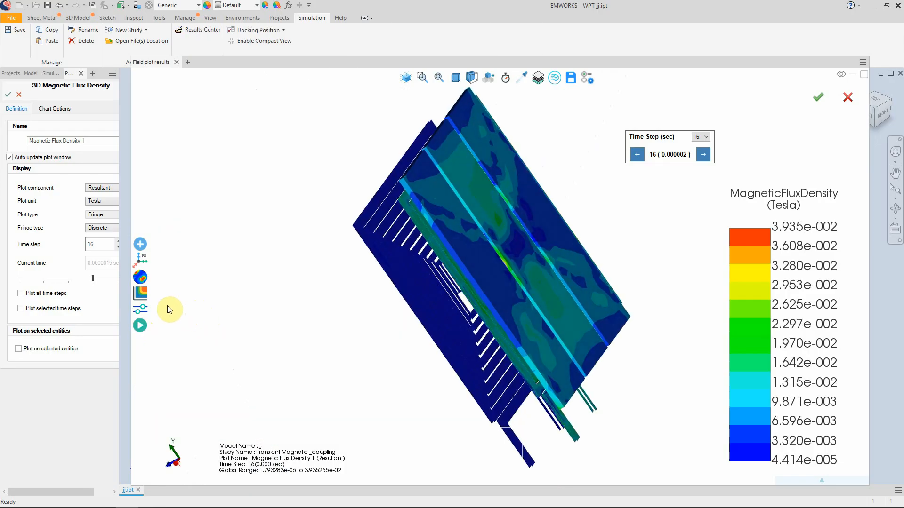
- Display the magnetic flux density across the coils and ferrites as a vector plot
{"action": "mouse_move", "coordinate": [140, 278]}
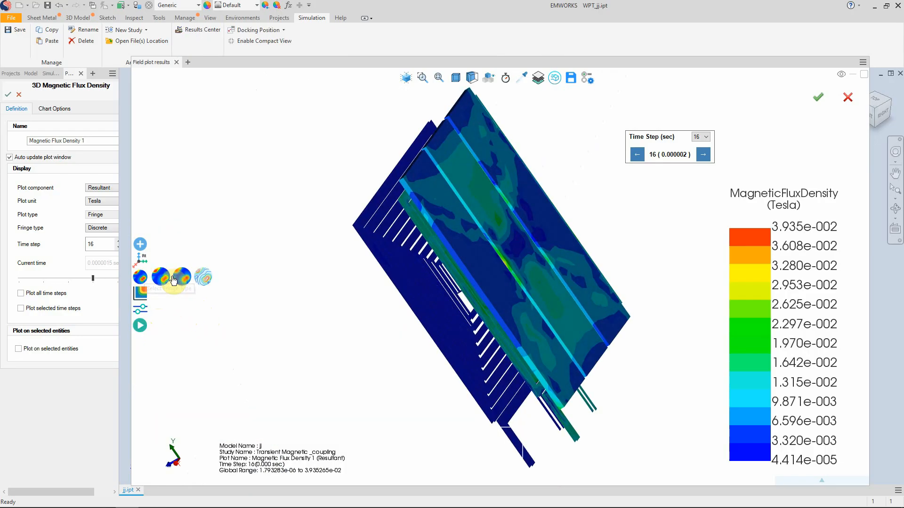
{"action": "mouse_move", "coordinate": [140, 295]}
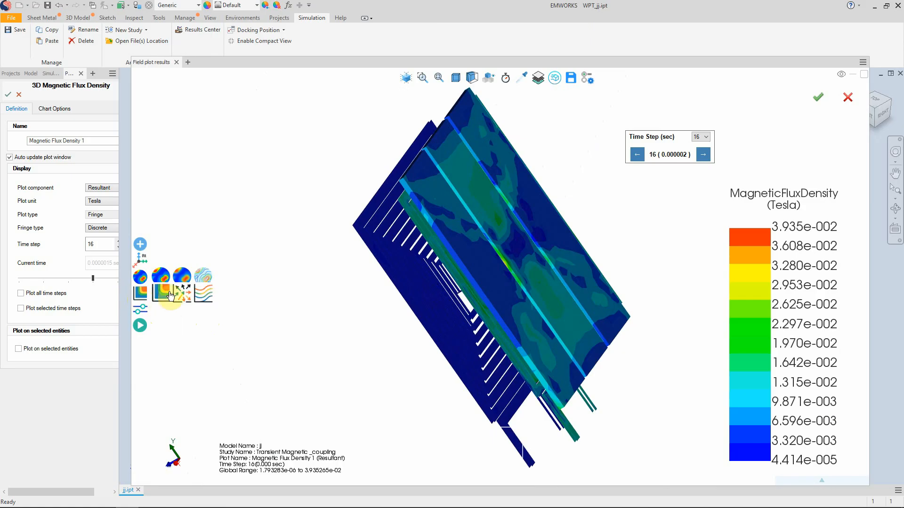
{"action": "left_click", "coordinate": [185, 292]}
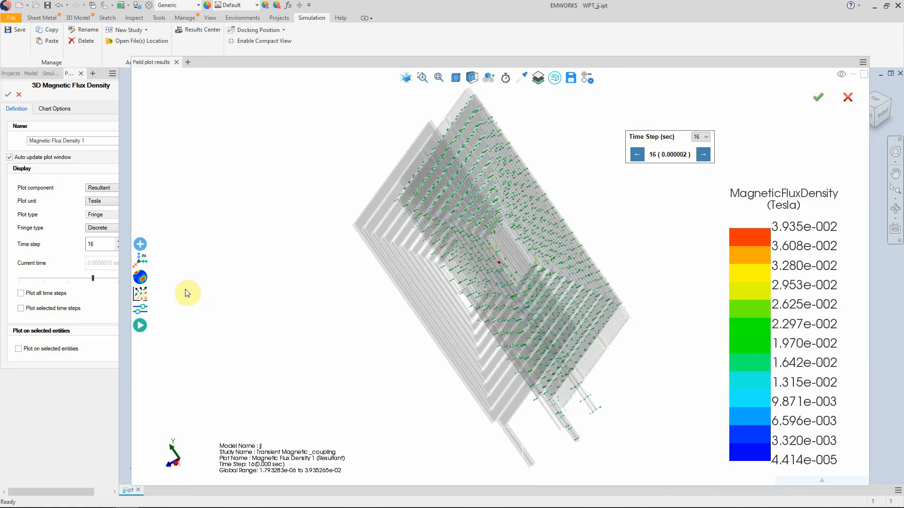